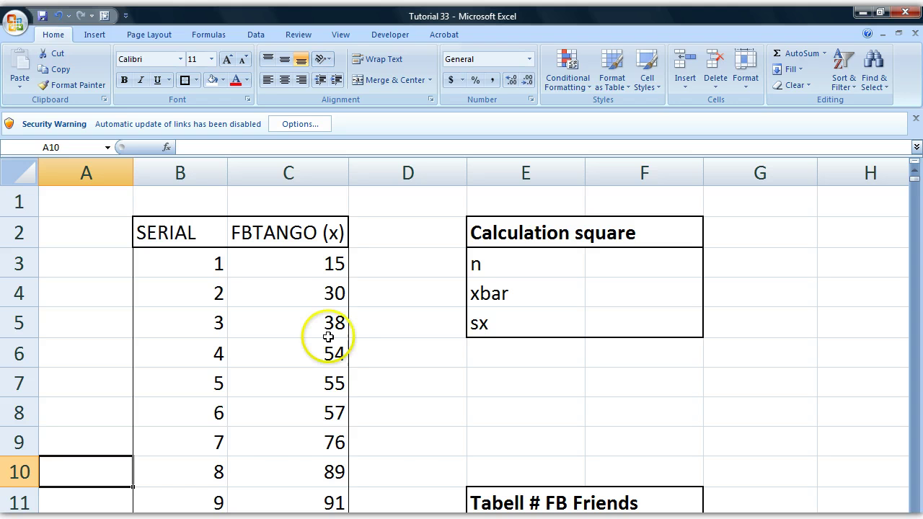
Look over the FBTANGO data, the empirical versus theoretical probability table and the p(x) and z formulas.
scroll(328, 337, "down", 12)
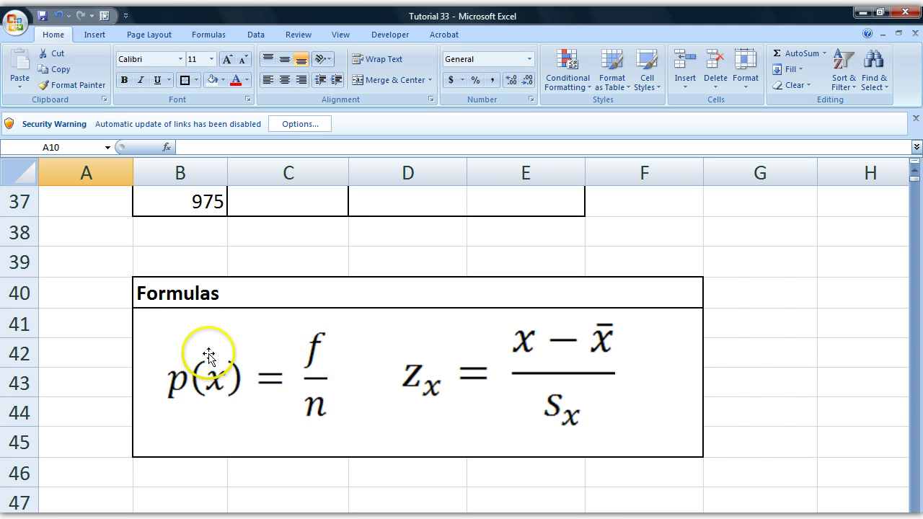
scroll(624, 497, "up", 4)
left_click(535, 438)
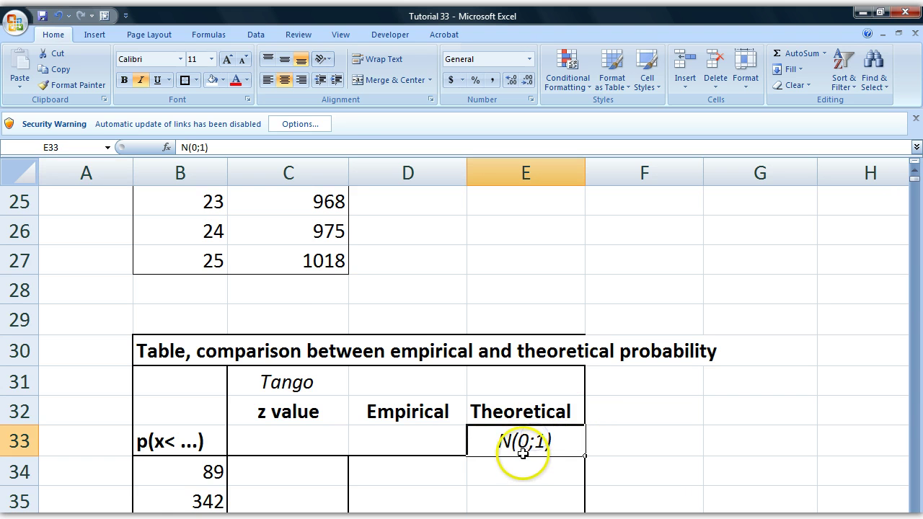
scroll(559, 447, "down", 5)
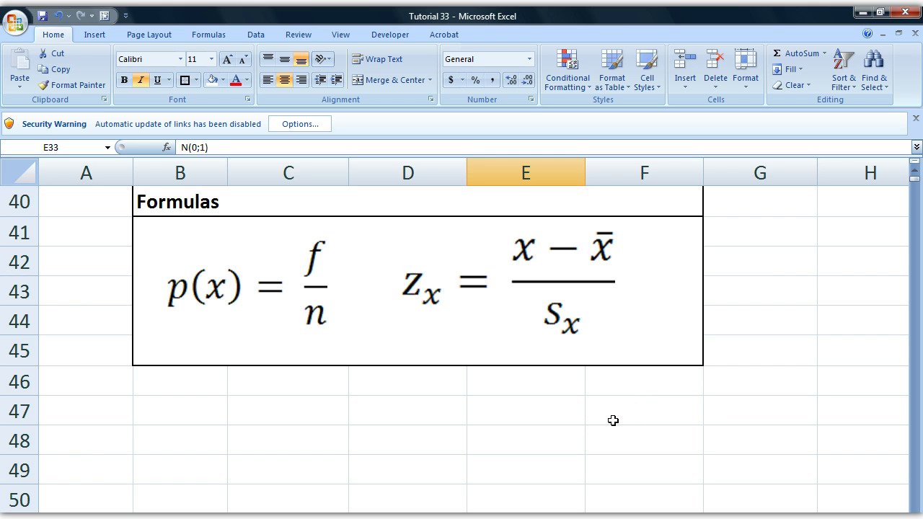
scroll(462, 335, "right", 3)
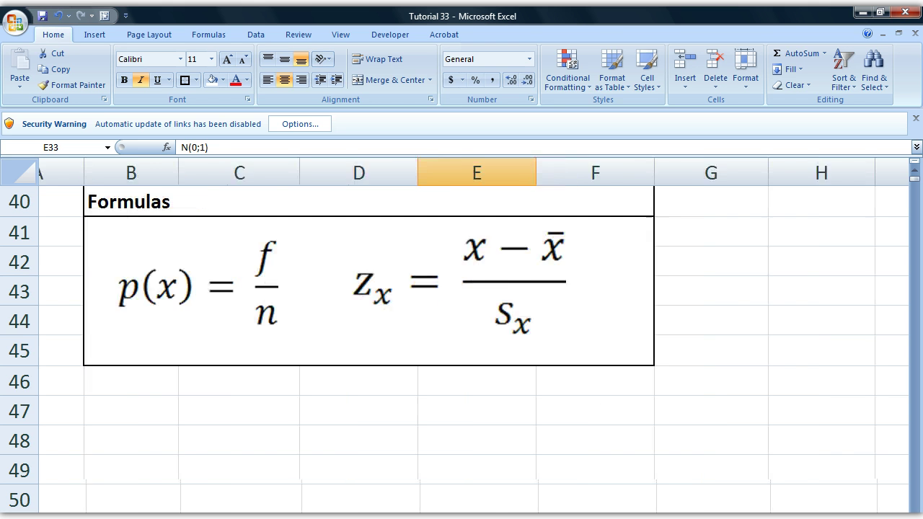
scroll(731, 445, "left", 2)
scroll(731, 445, "up", 7)
scroll(722, 456, "down", 1)
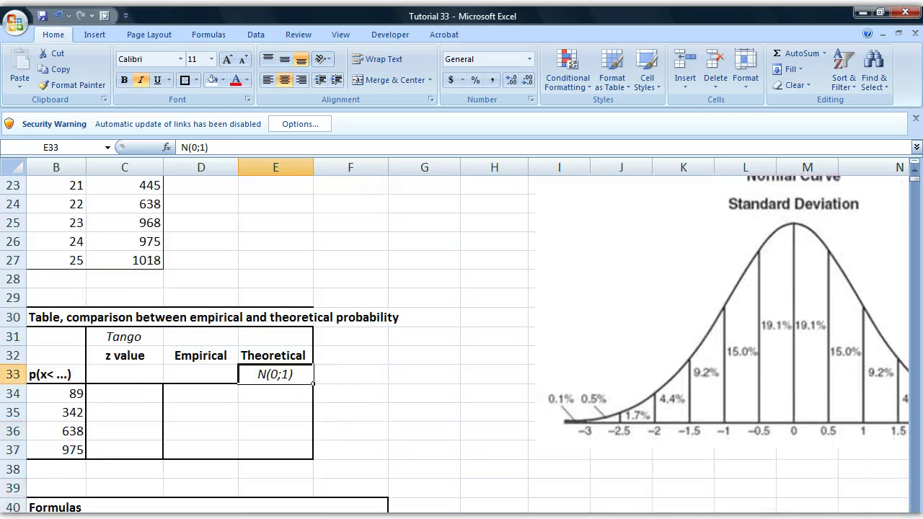
Compare the Tango (x) histogram with the standardized normal curve, and review the frequency table, data and formulas.
scroll(462, 335, "right", 3)
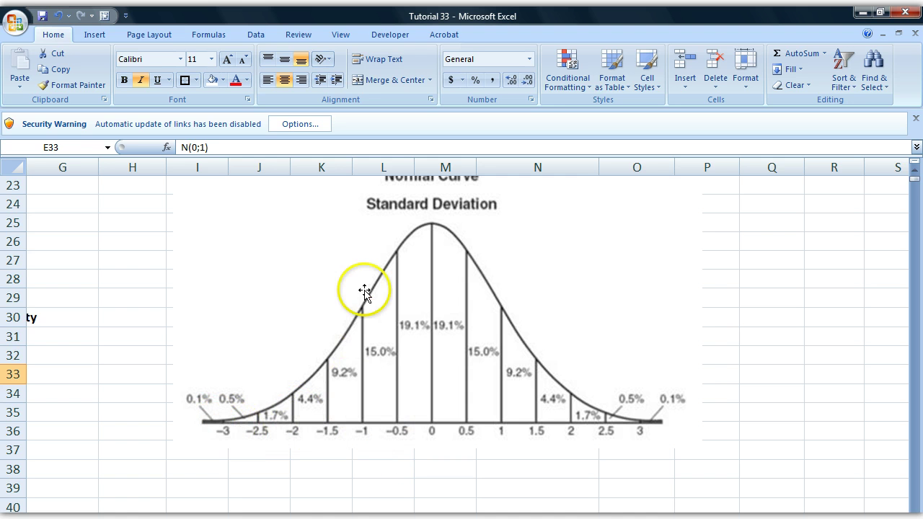
scroll(338, 320, "down", 1)
scroll(371, 370, "up", 8)
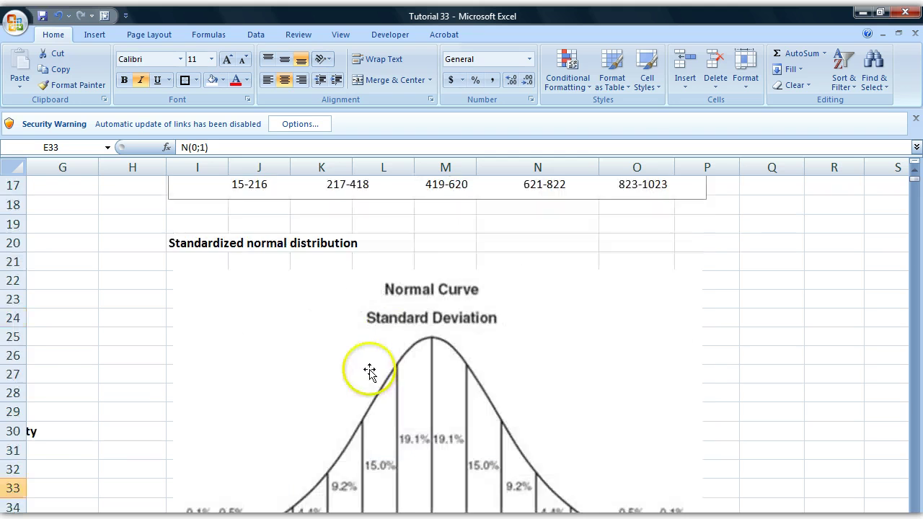
scroll(200, 190, "down", 1)
scroll(190, 268, "up", 1)
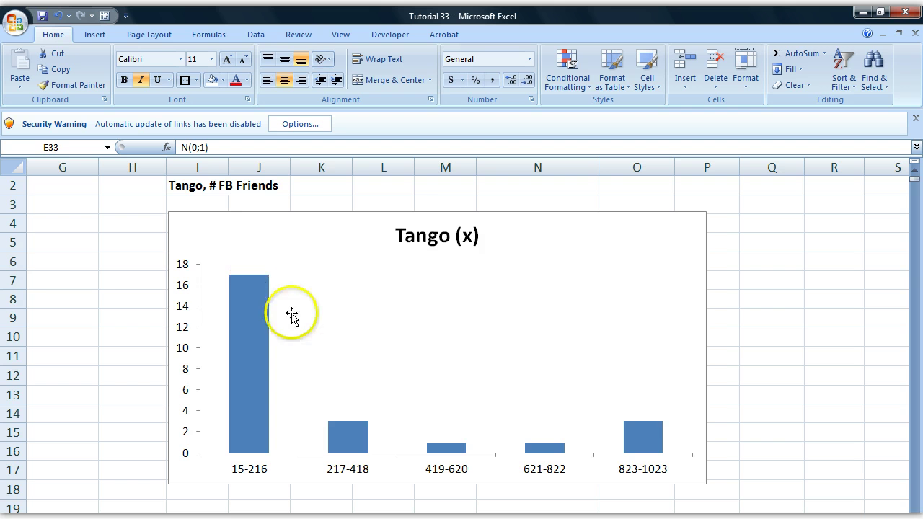
scroll(242, 373, "down", 4)
scroll(242, 373, "down", 2)
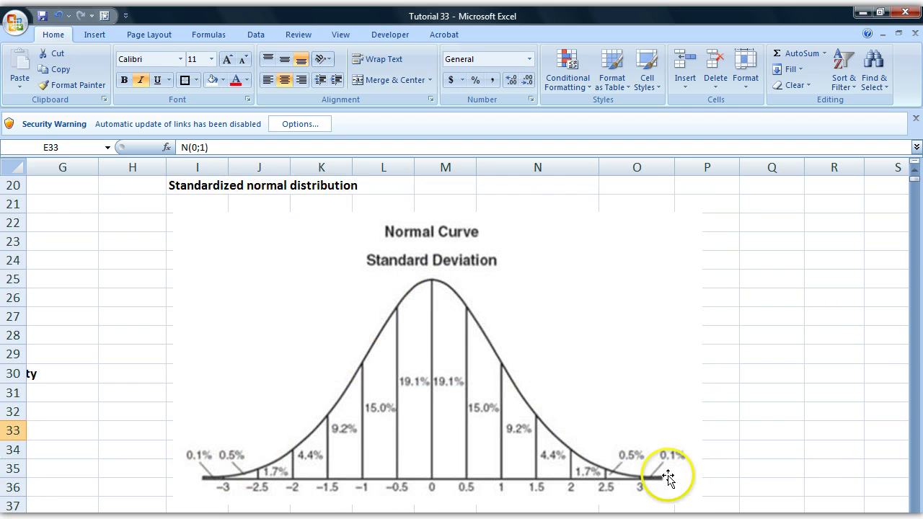
scroll(612, 433, "up", 6)
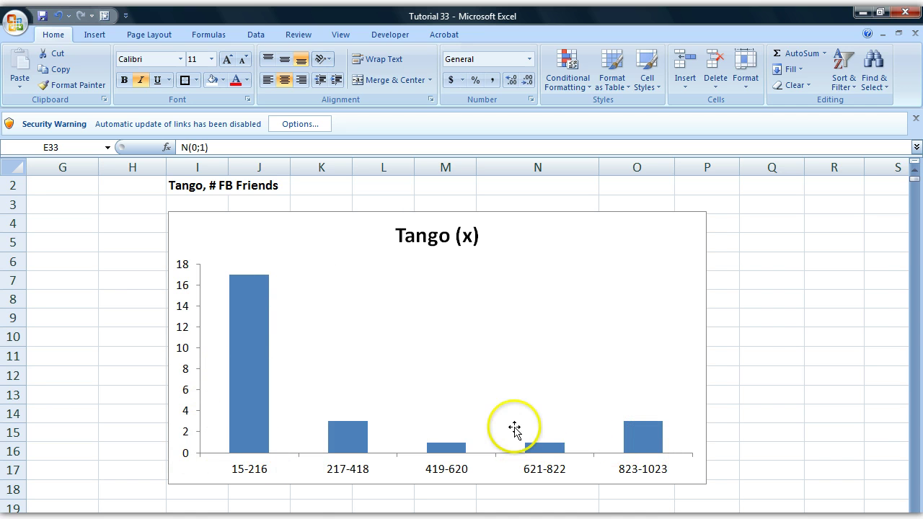
scroll(185, 381, "left", 6)
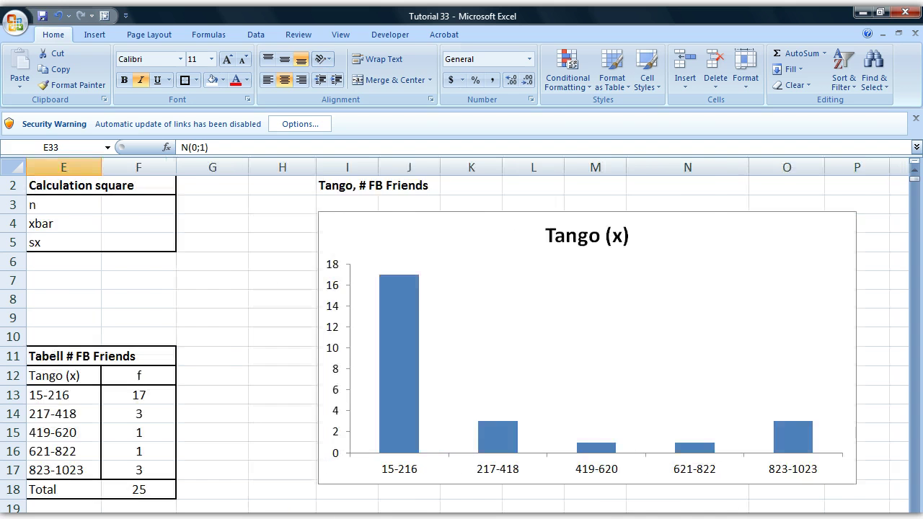
scroll(185, 382, "down", 5)
scroll(186, 383, "up", 5)
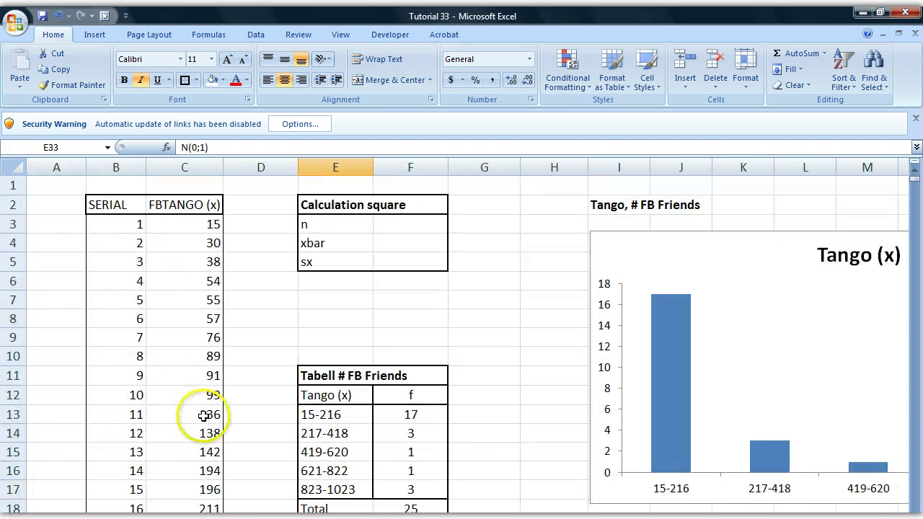
scroll(181, 377, "down", 11)
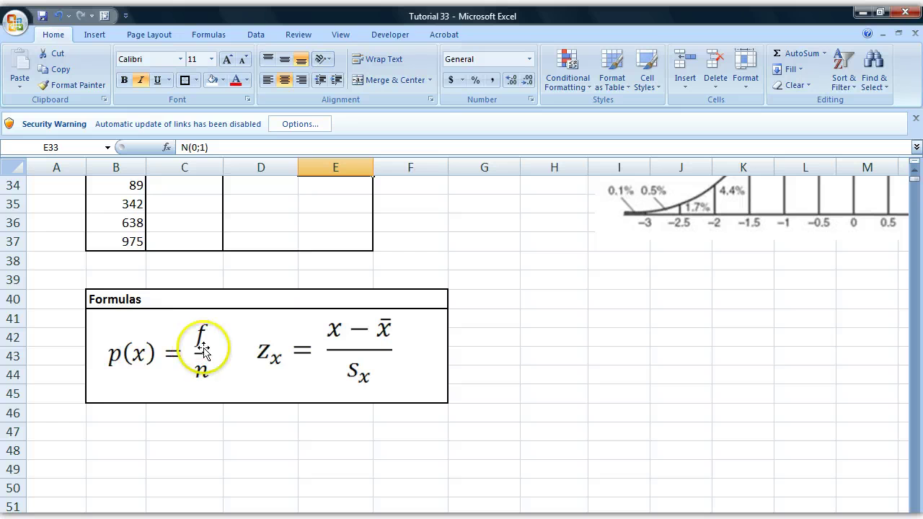
scroll(366, 329, "up", 7)
scroll(366, 328, "up", 4)
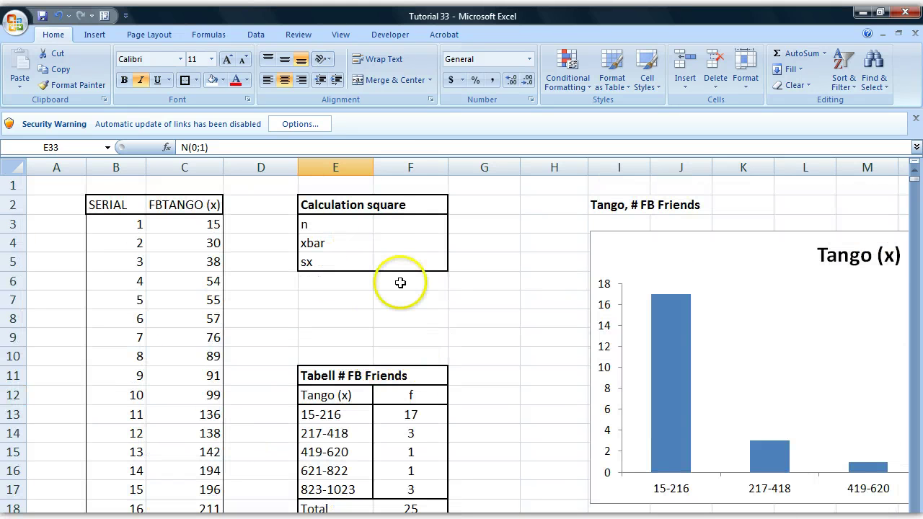
Calculate n in F3 of the Calculation square with =COUNT(C3:C27).
left_click(404, 227)
scroll(309, 346, "up", 3)
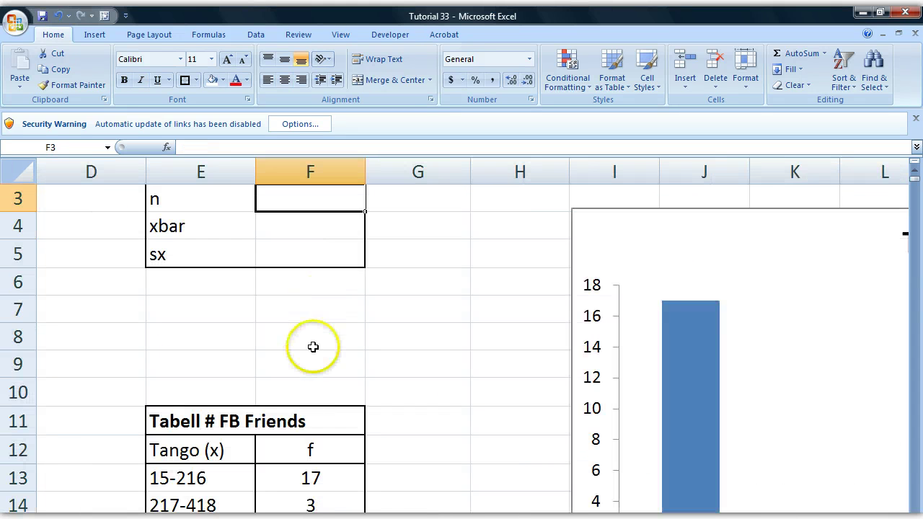
scroll(309, 346, "up", 1)
scroll(462, 335, "left", 3)
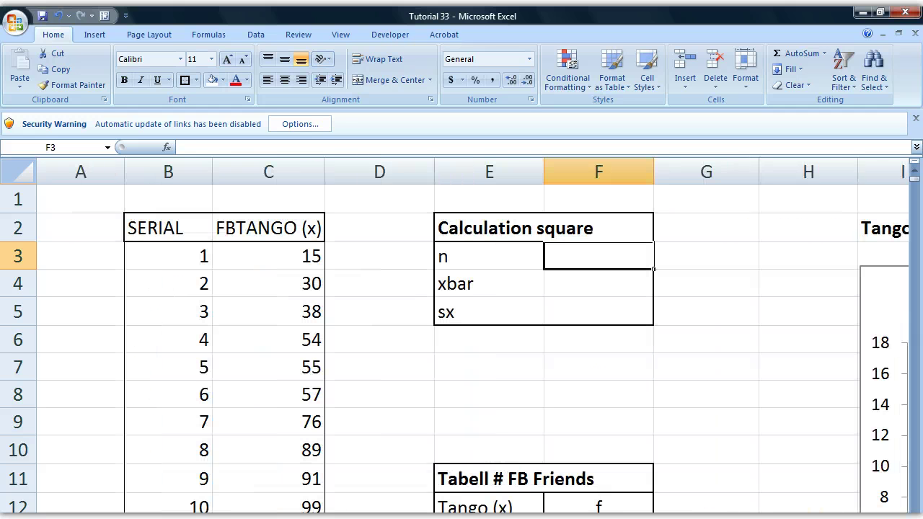
type("=COUNT(")
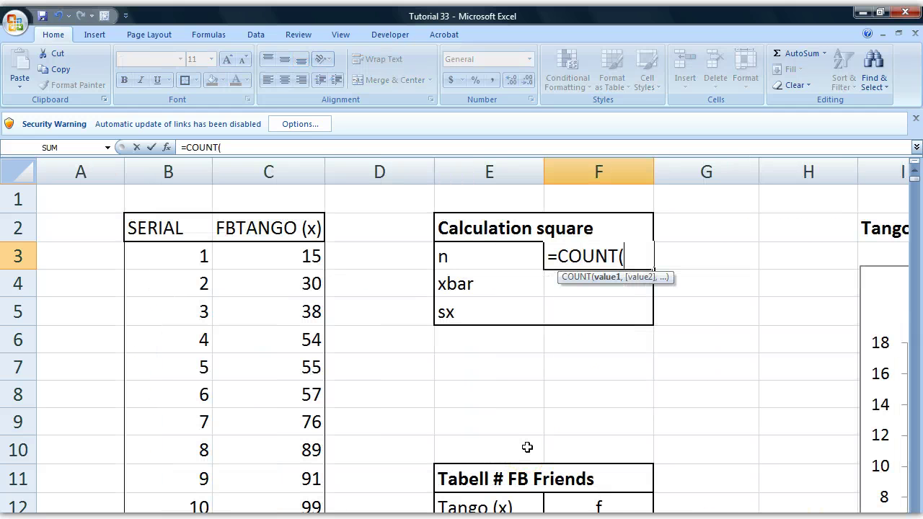
left_click_drag(249, 262, 269, 514)
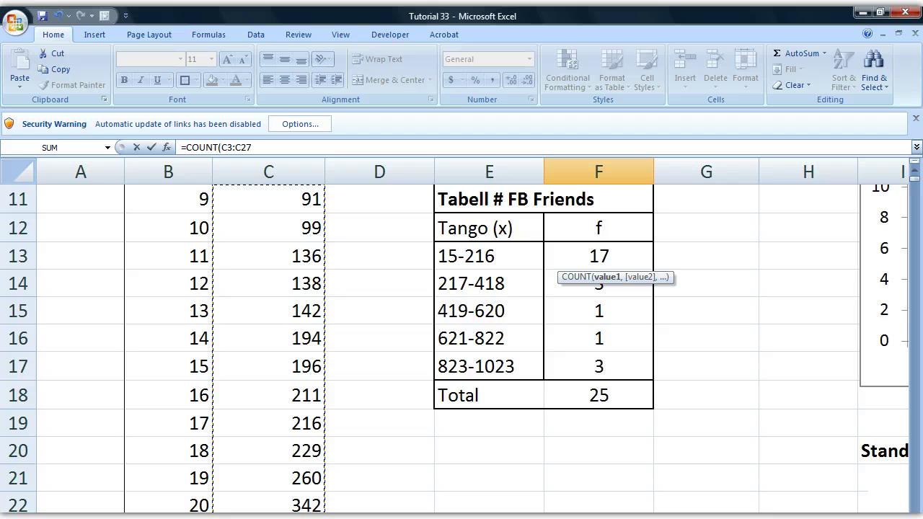
scroll(594, 468, "up", 3)
scroll(594, 468, "down", 10)
scroll(594, 468, "up", 5)
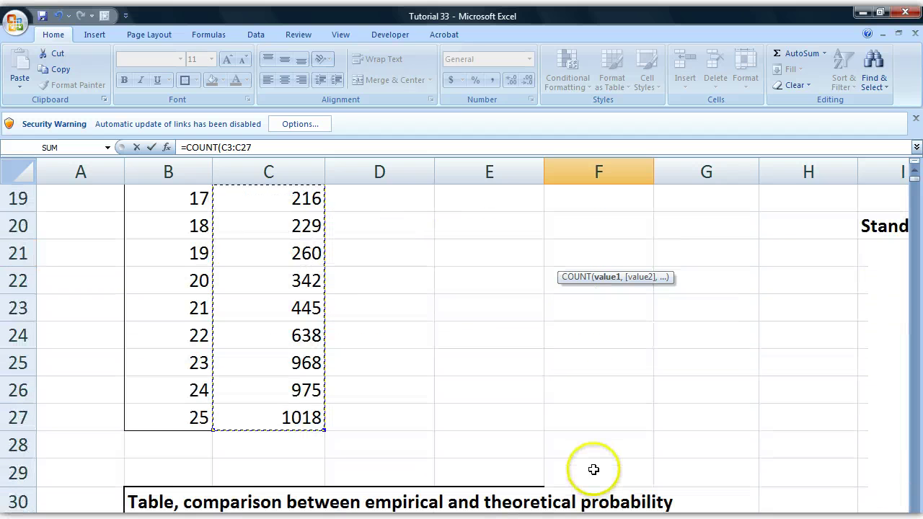
scroll(604, 476, "up", 5)
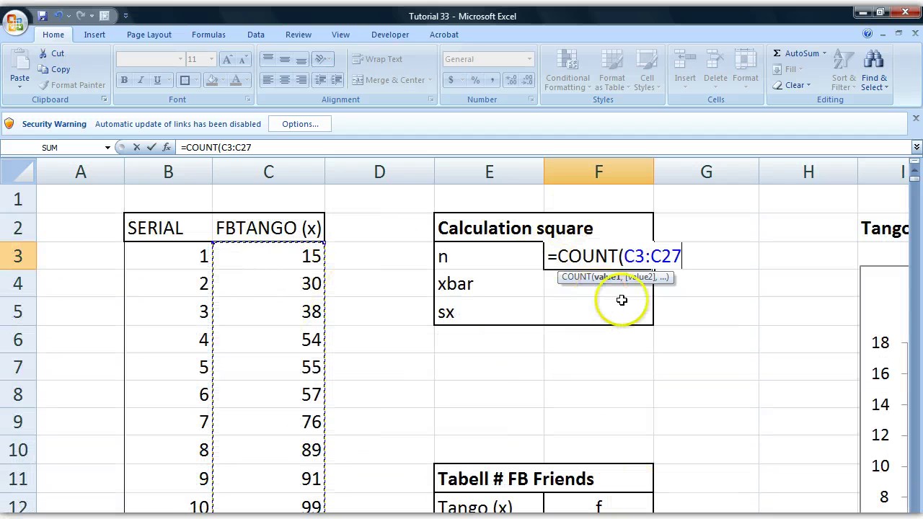
key("Return")
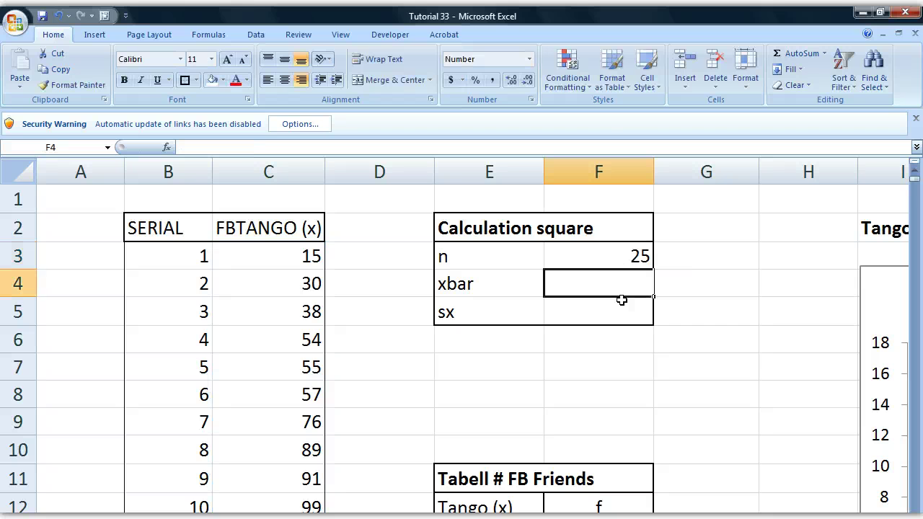
left_click(618, 246)
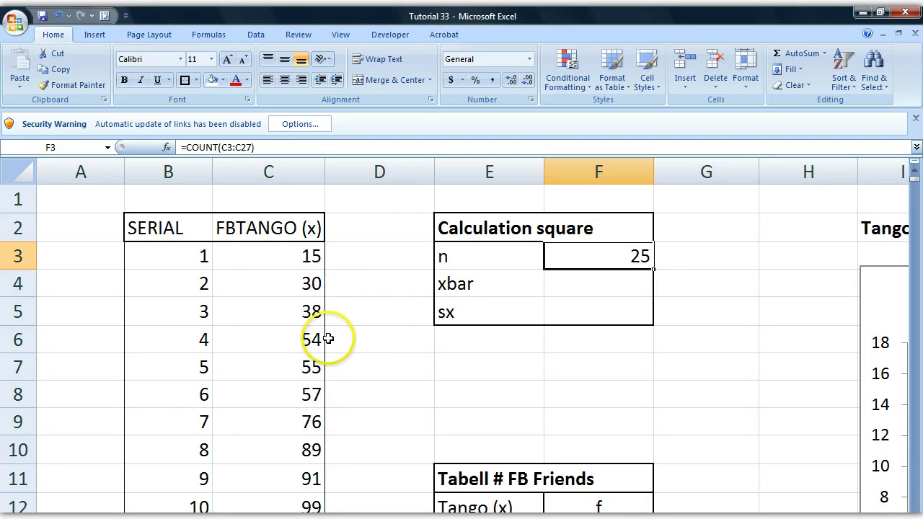
Examine the p(x) = f/n formula and the first row of the probability comparison table.
scroll(328, 333, "down", 2)
scroll(328, 333, "down", 7)
scroll(328, 329, "down", 3)
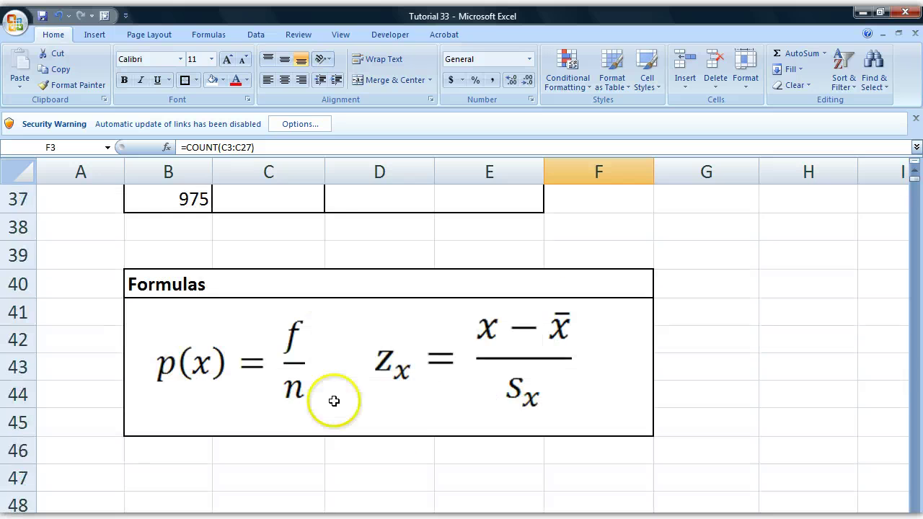
scroll(389, 363, "up", 3)
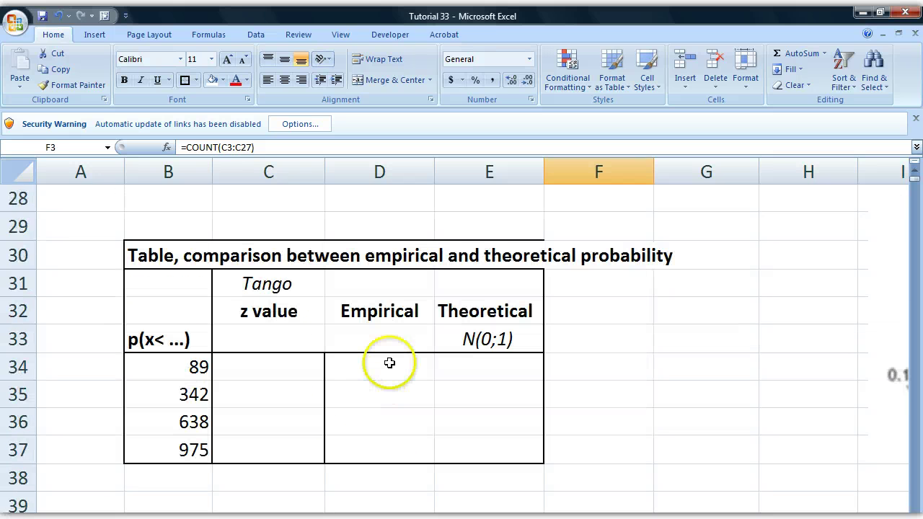
left_click(381, 366)
left_click(163, 366)
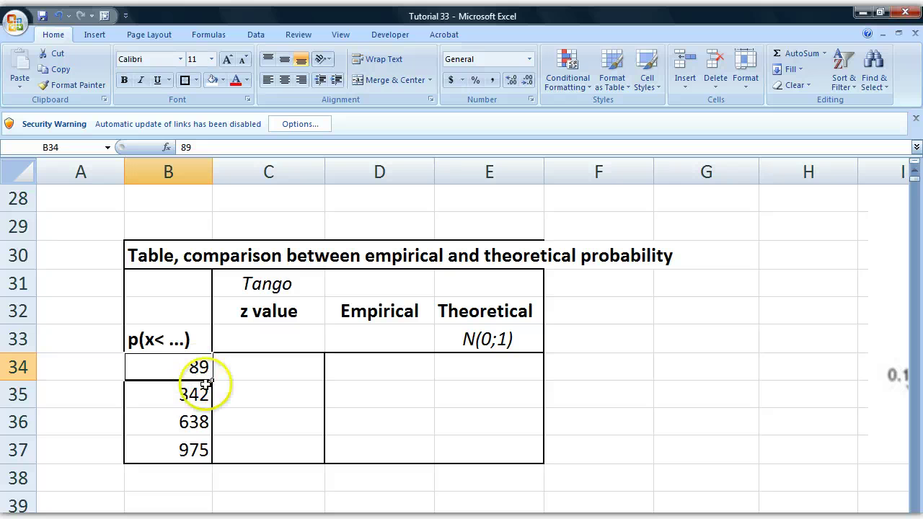
Begin a COUNTIF formula in the Empirical cell D34, using C3:C27 as the range.
left_click(425, 365)
scroll(621, 365, "down", 2)
scroll(418, 370, "up", 3)
scroll(419, 370, "down", 1)
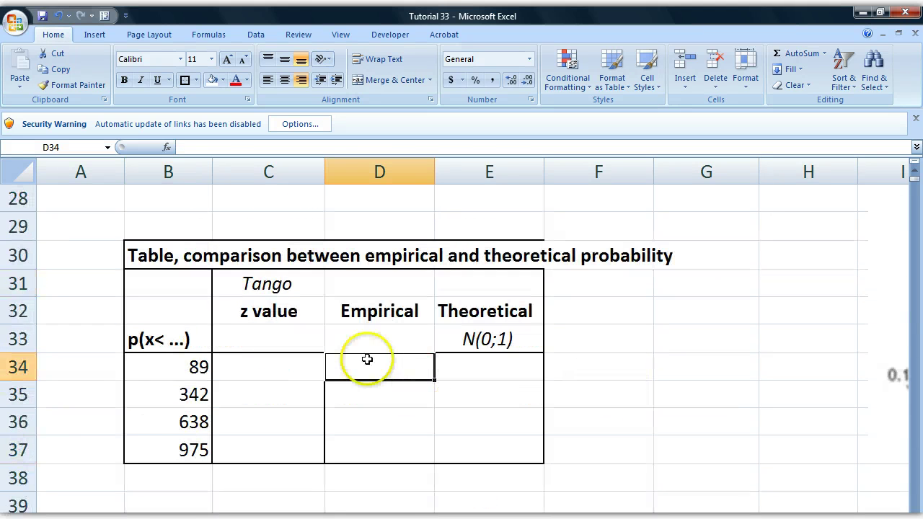
type("=C")
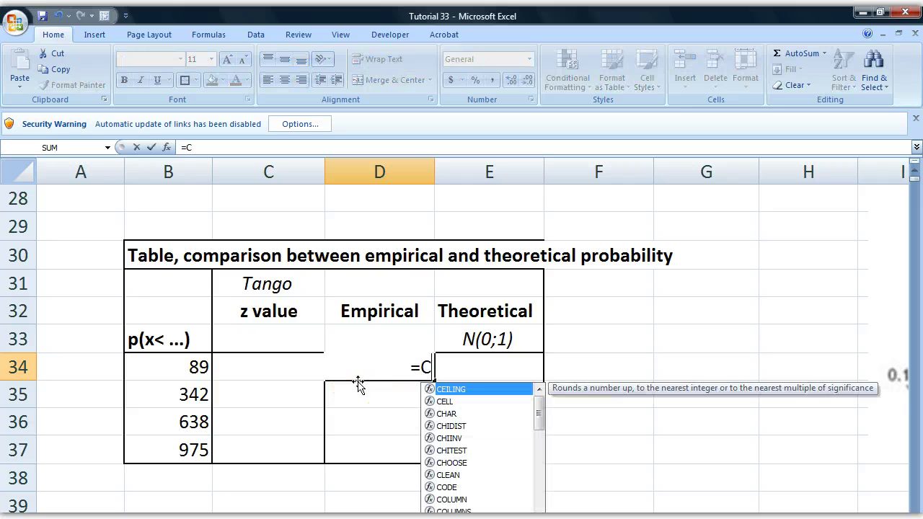
type("OUNTIF")
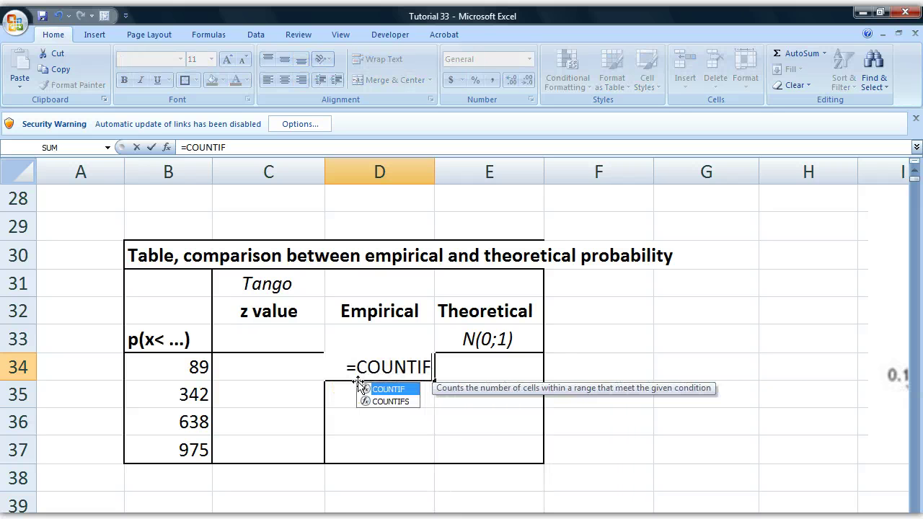
type("(")
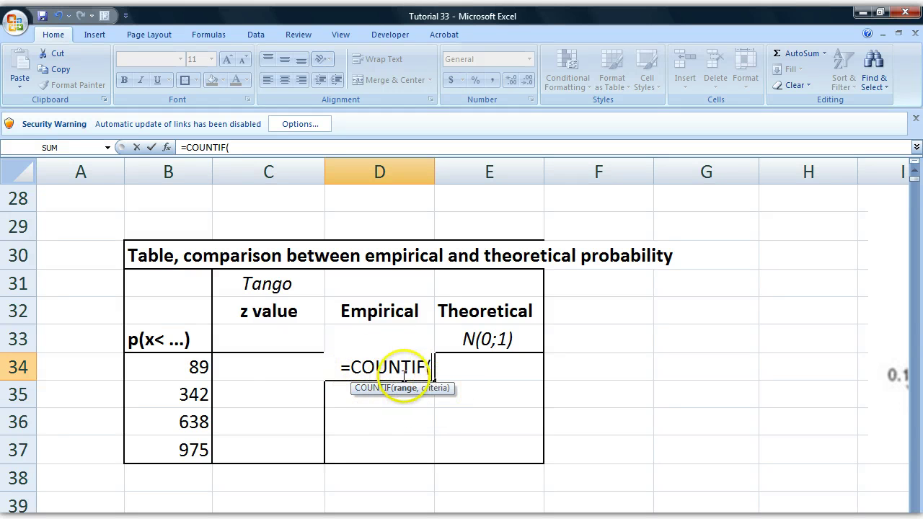
scroll(288, 339, "up", 9)
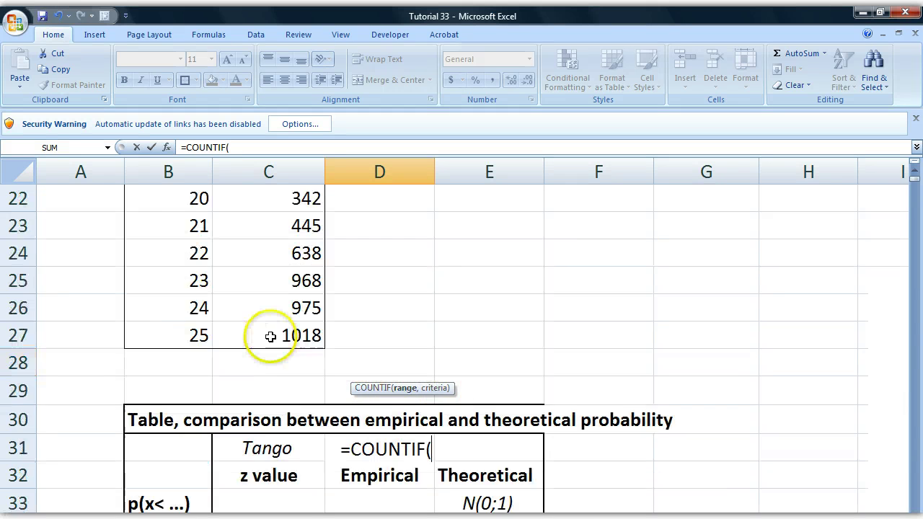
left_click_drag(274, 257, 274, 516)
scroll(288, 433, "down", 6)
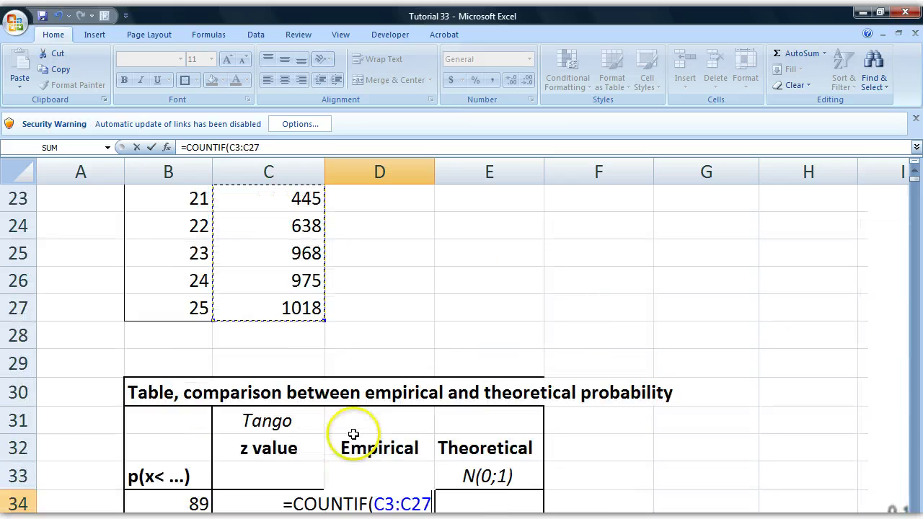
Complete the COUNTIF in the Empirical cell D34 with the criterion "<="&B34 and close the function.
type(",")
scroll(510, 421, "down", 1)
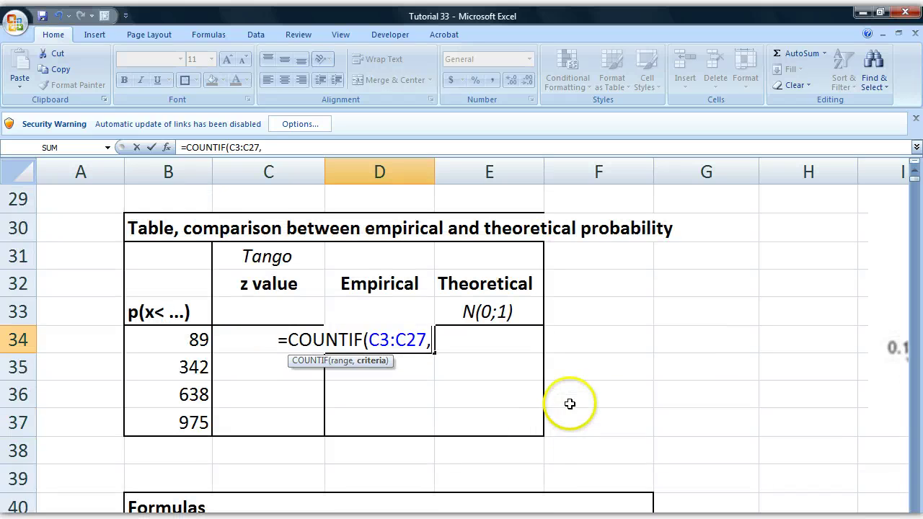
type("\"")
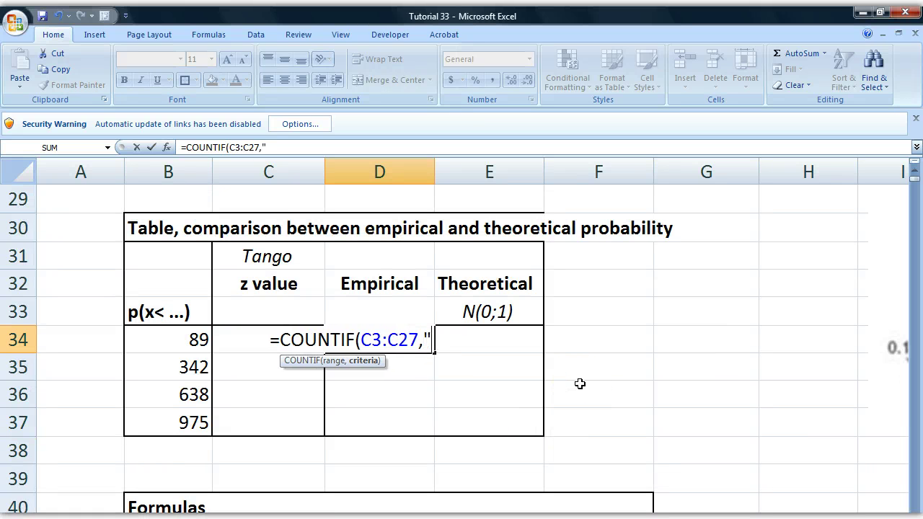
type("<=\"")
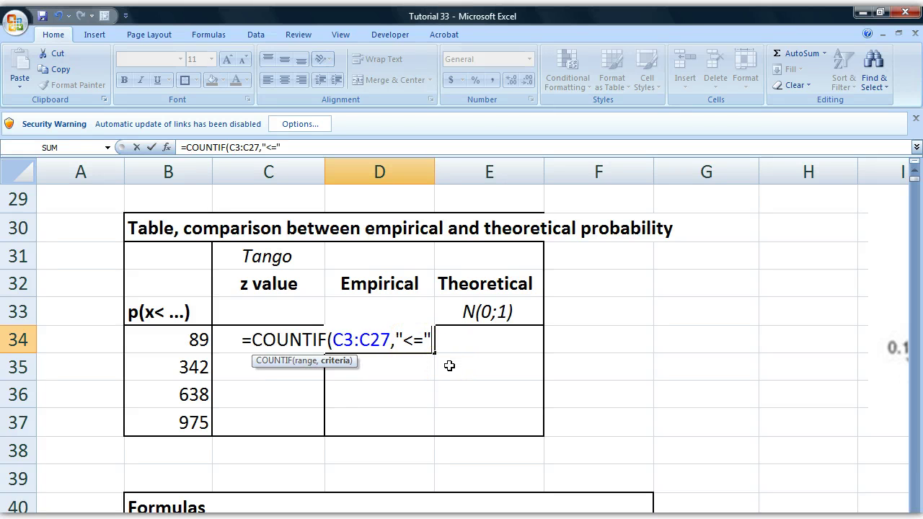
type("&")
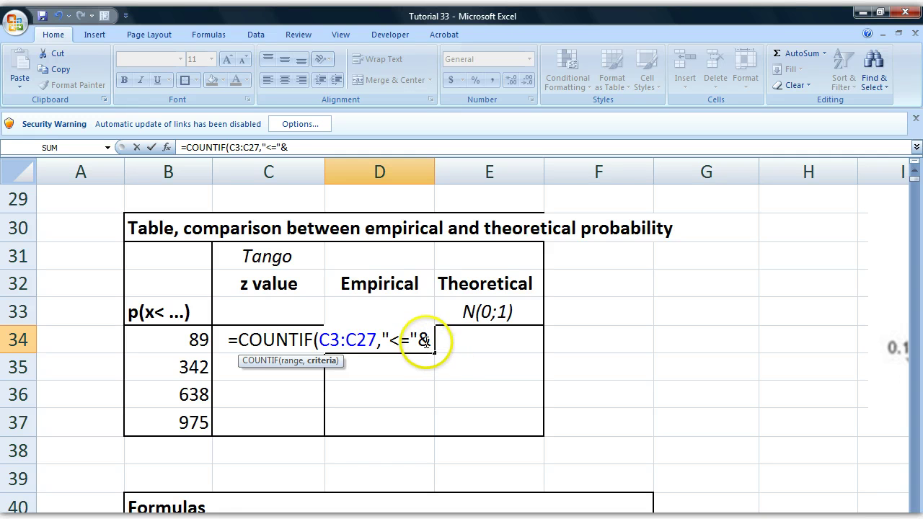
left_click(166, 341)
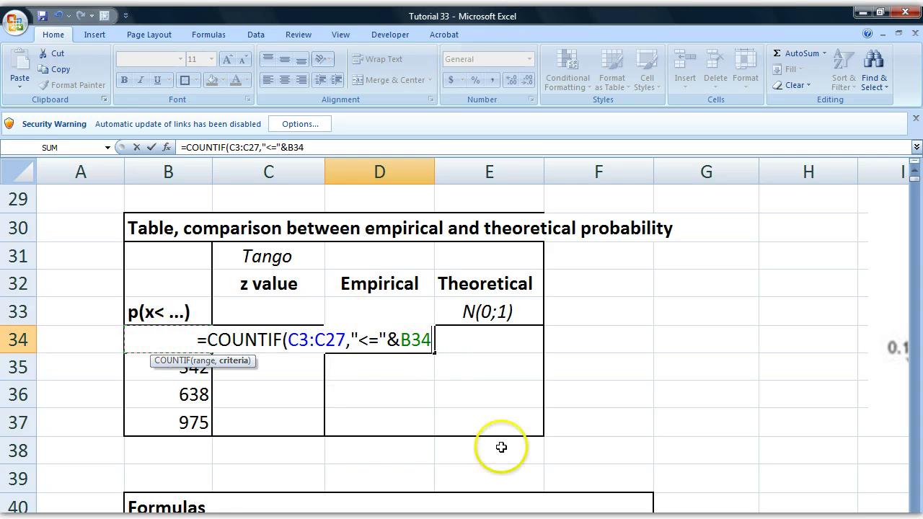
type(")")
scroll(346, 354, "down", 2)
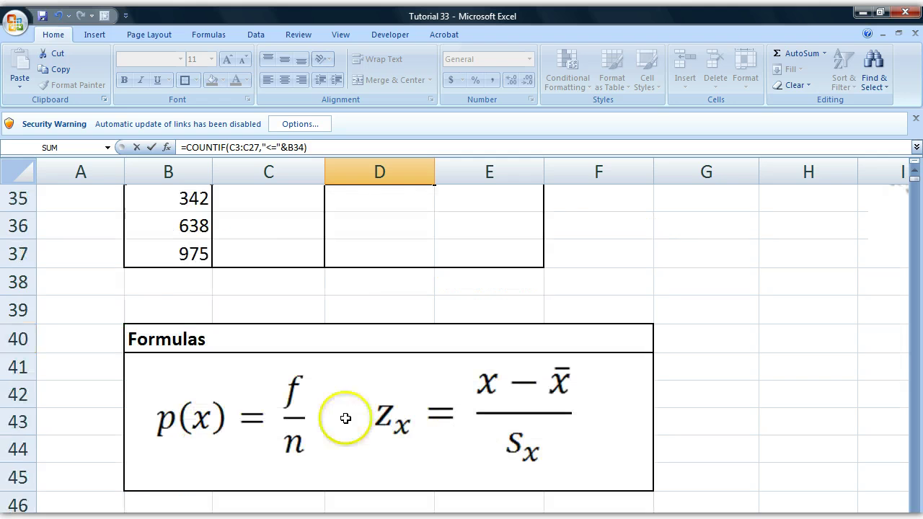
scroll(333, 402, "up", 3)
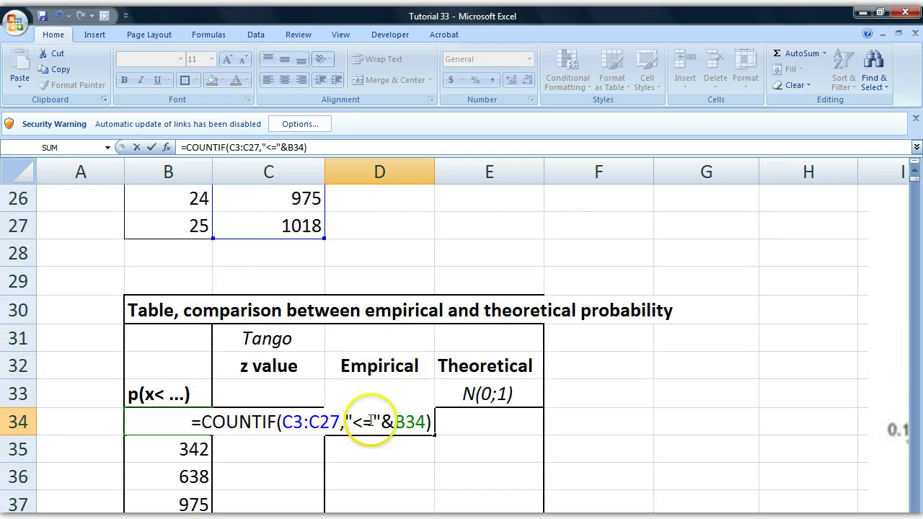
scroll(375, 422, "down", 1)
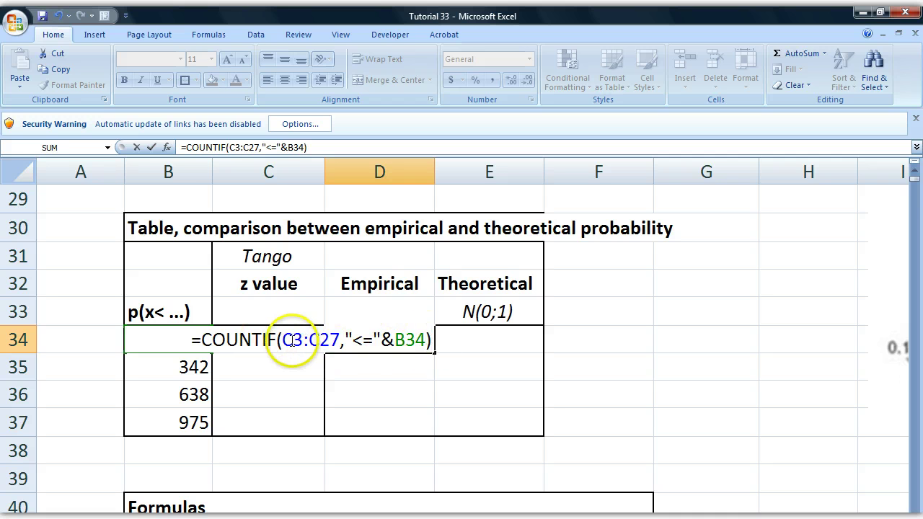
Divide the COUNTIF in D34 by n in F3, multiply by 100, and enter the formula.
scroll(324, 435, "down", 2)
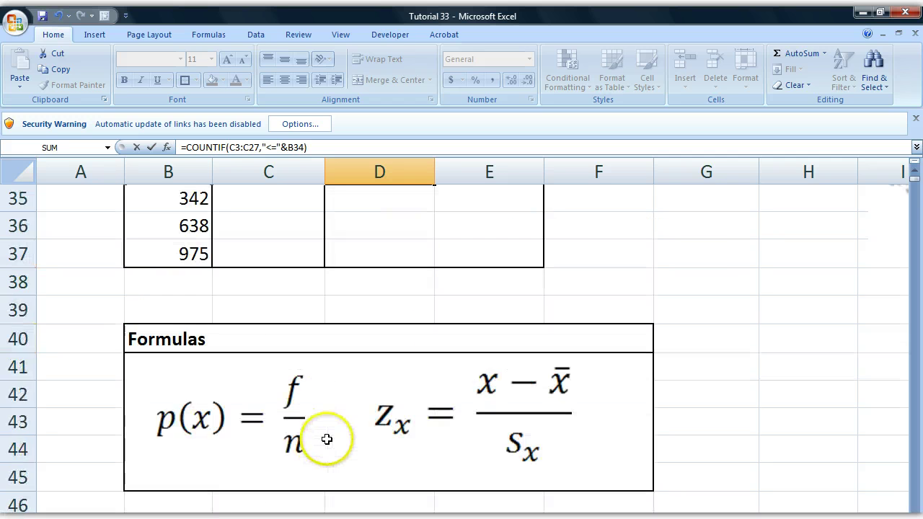
scroll(361, 439, "up", 3)
scroll(390, 440, "down", 1)
type("/")
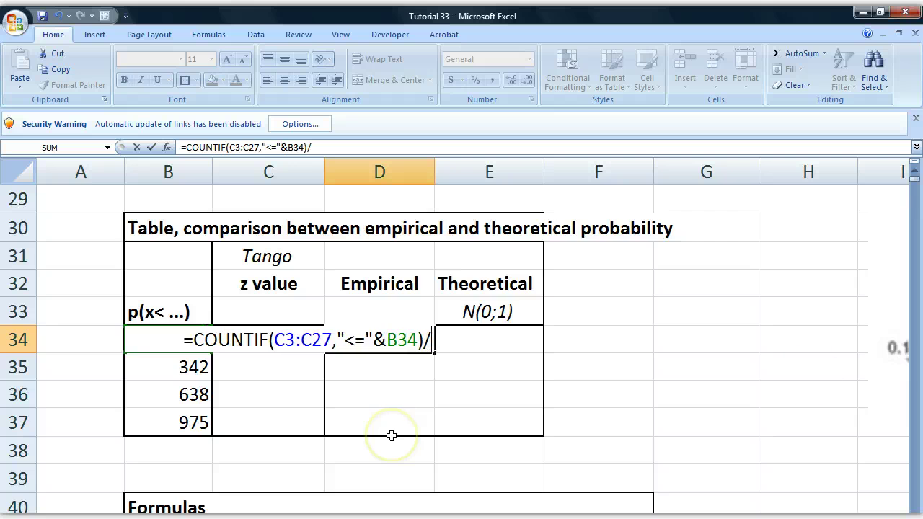
scroll(799, 353, "up", 9)
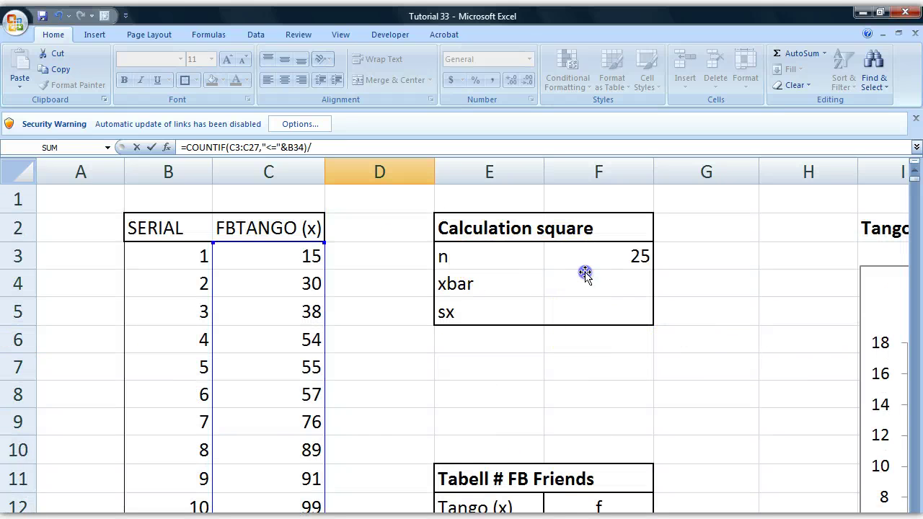
scroll(149, 395, "down", 9)
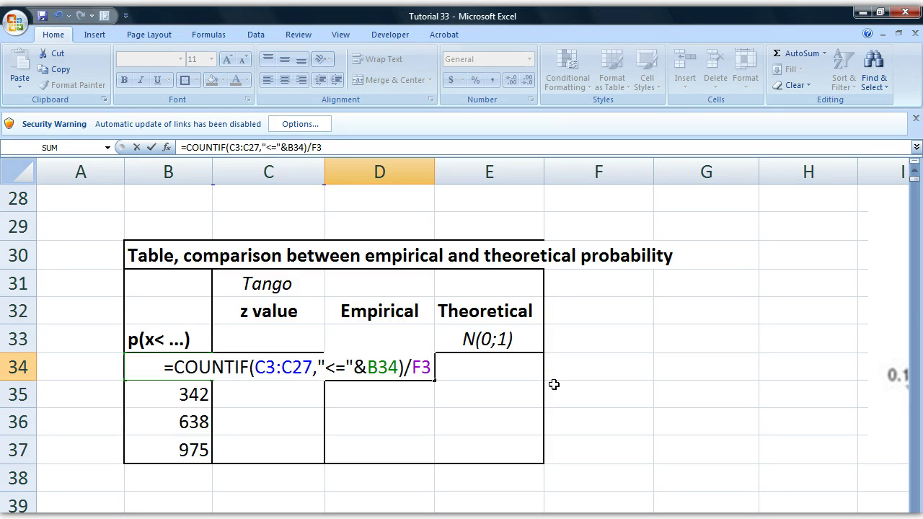
type("*100")
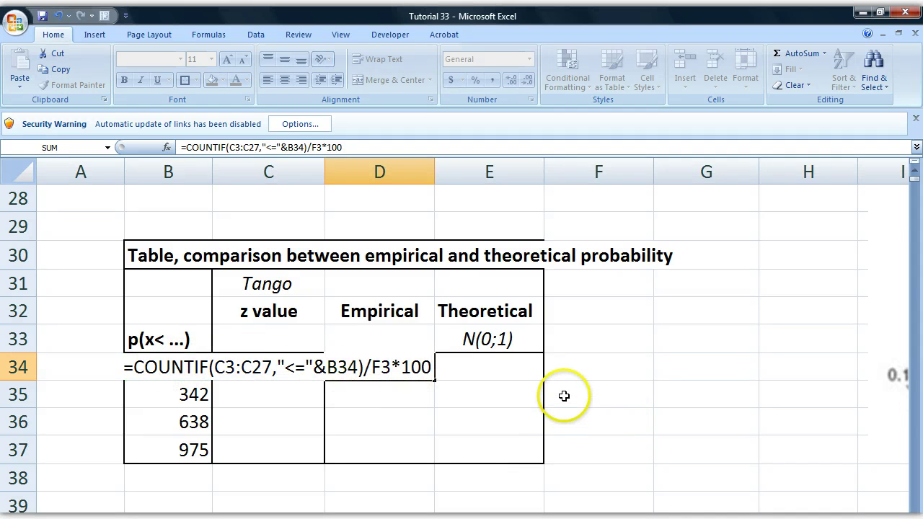
key("Return")
left_click(411, 371)
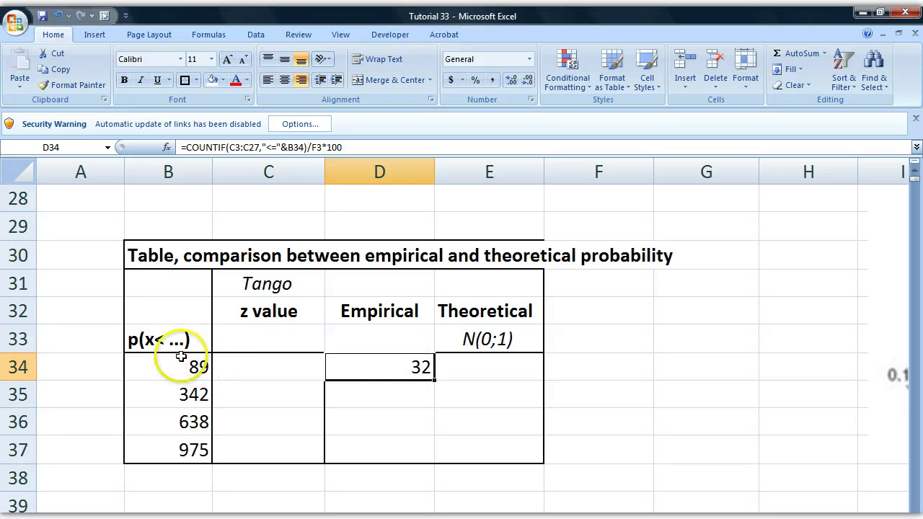
Examine the z formula and match its terms to the x values in the comparison table and to xbar and sx.
left_click(479, 371)
scroll(609, 422, "up", 9)
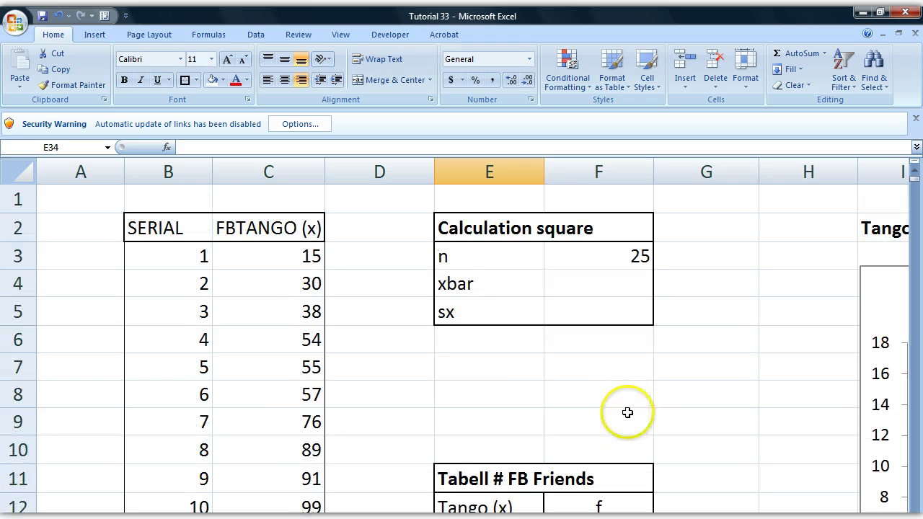
left_click(476, 311)
scroll(488, 313, "down", 11)
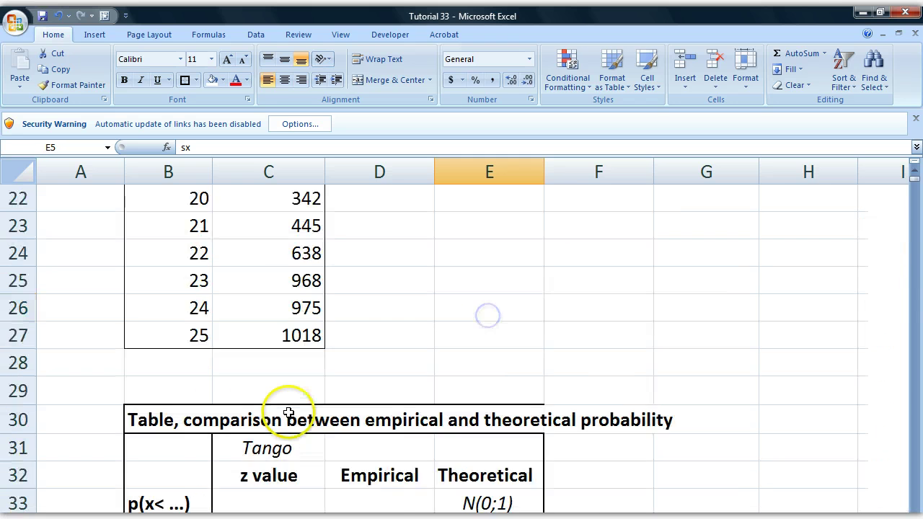
scroll(595, 453, "down", 1)
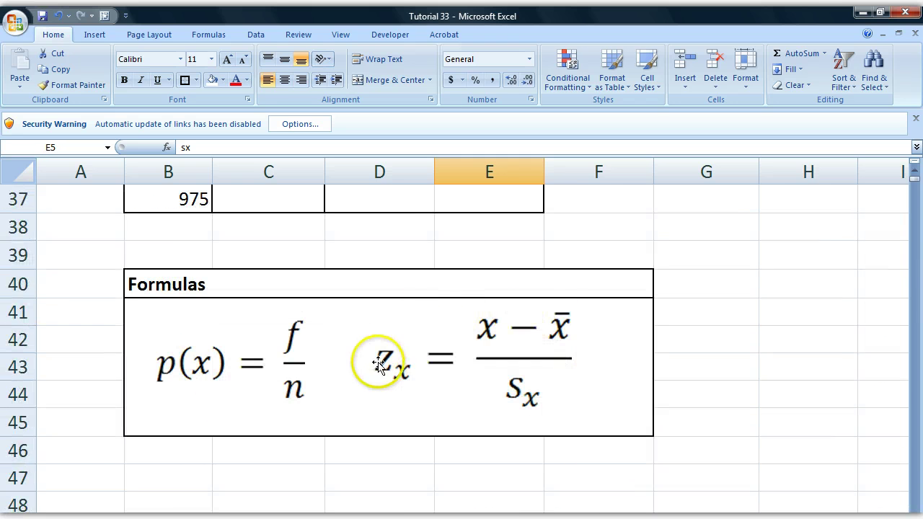
scroll(260, 260, "up", 1)
scroll(206, 302, "up", 1)
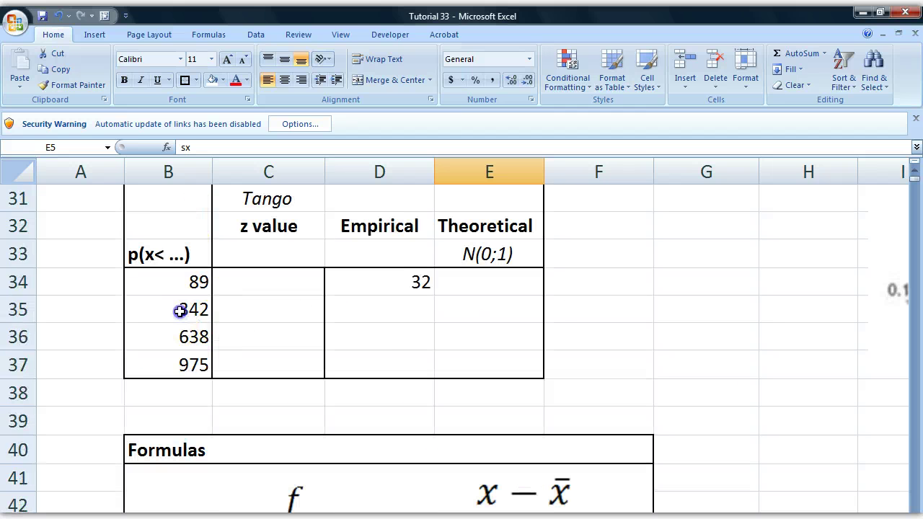
left_click(181, 252)
scroll(447, 364, "down", 2)
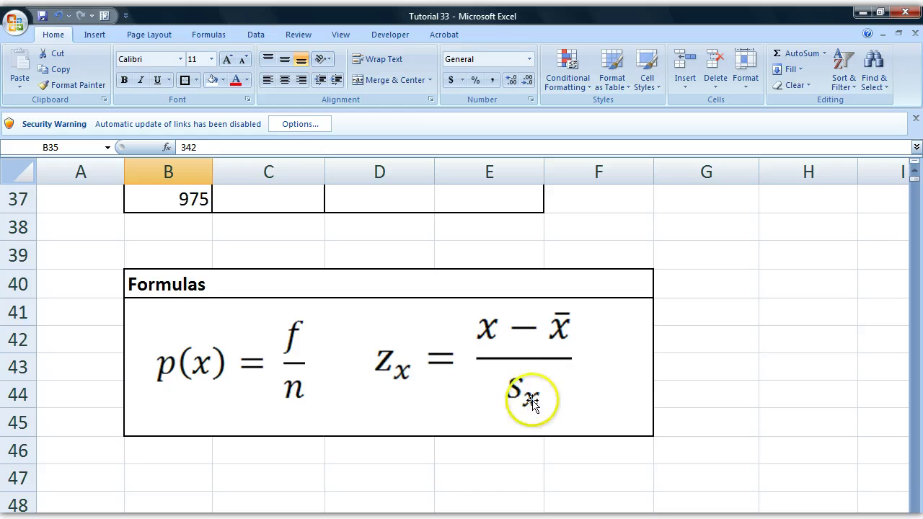
scroll(598, 363, "up", 9)
scroll(613, 345, "up", 3)
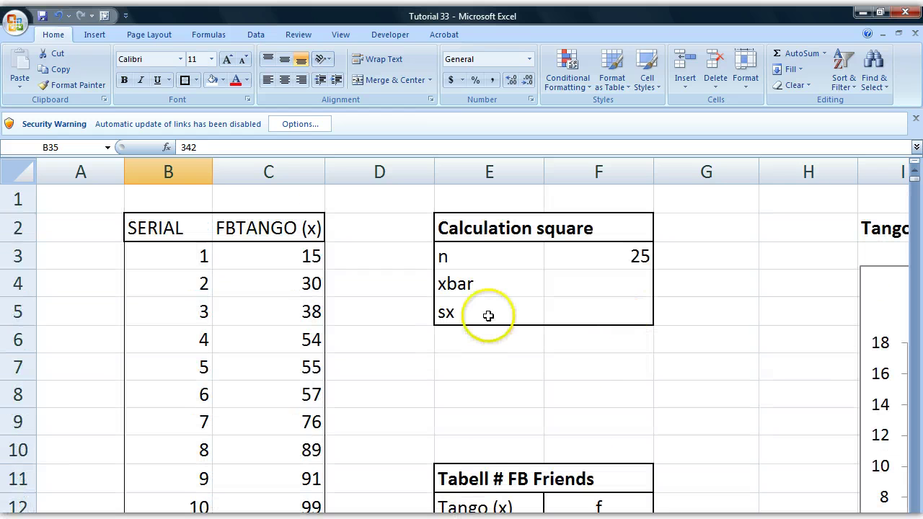
Calculate xbar in F4 of the Calculation square with =AVERAGE(C3:C27).
left_click(577, 289)
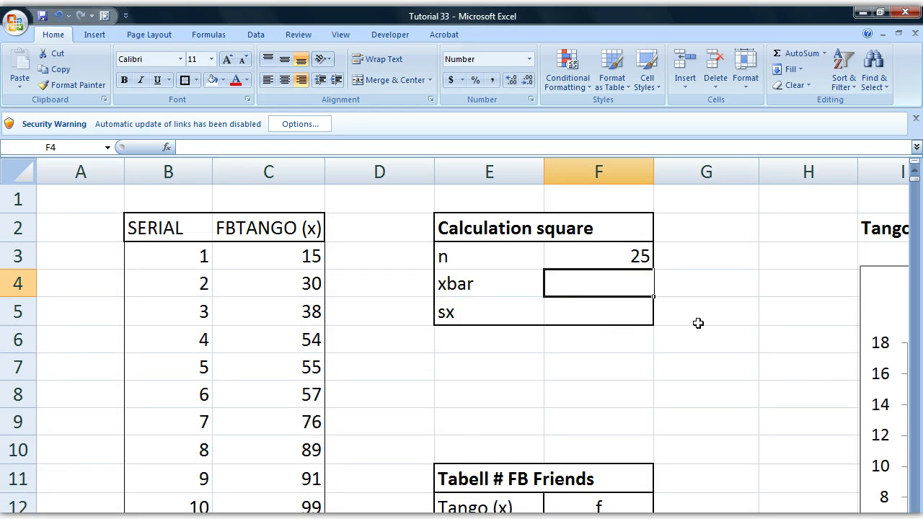
type("=AVERAGE(")
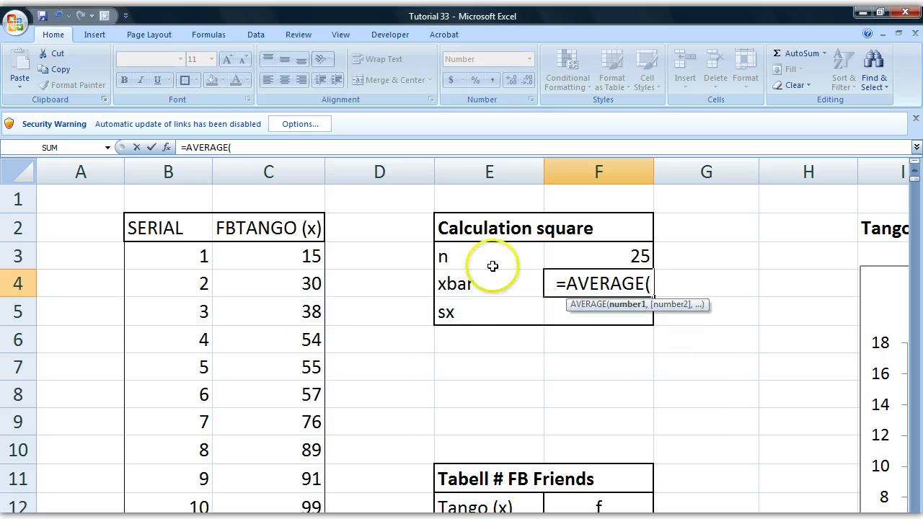
left_click_drag(255, 264, 268, 513)
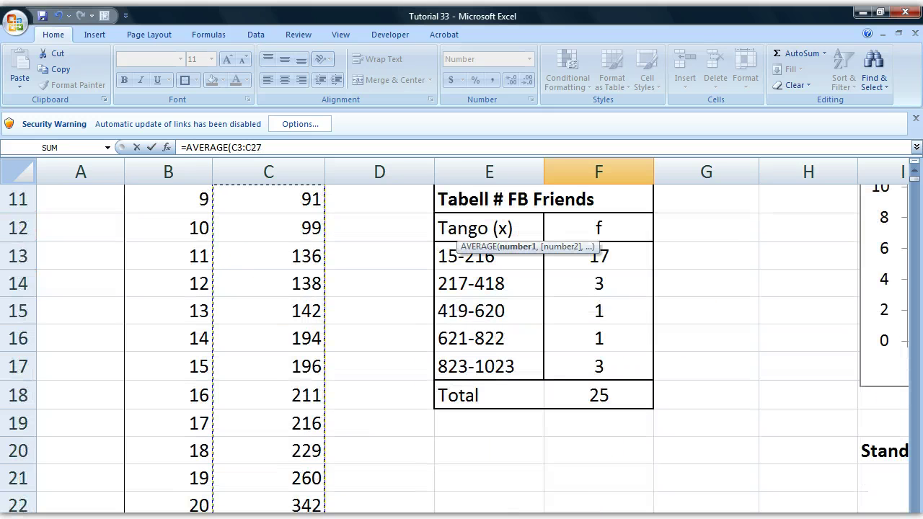
scroll(298, 298, "down", 3)
scroll(527, 439, "up", 7)
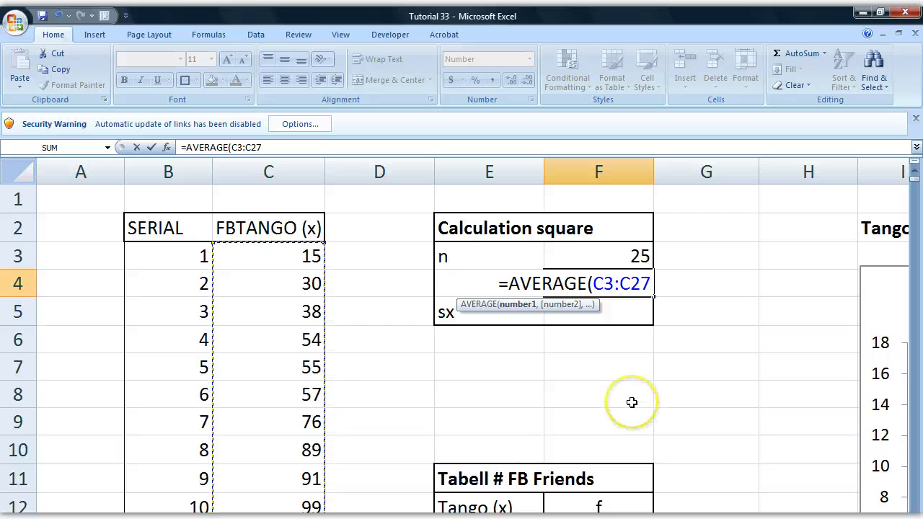
type(")")
key("Return")
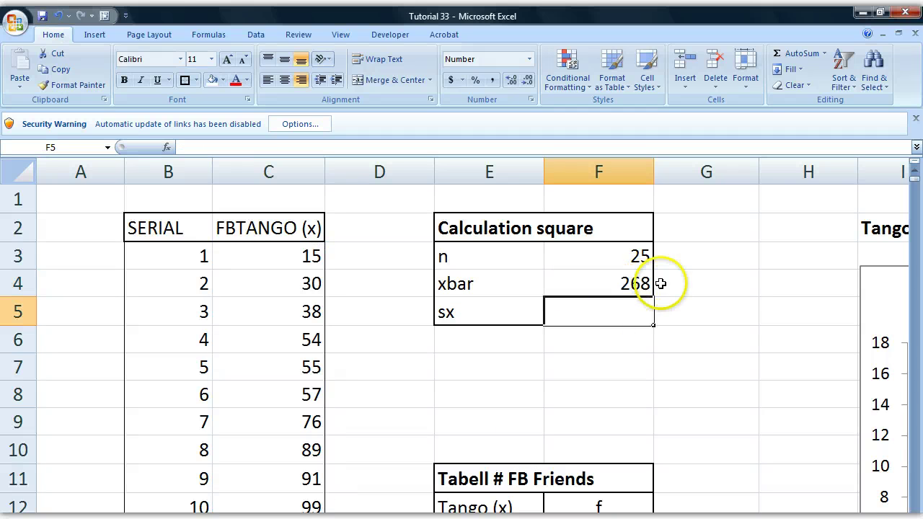
Calculate sx in F5 of the Calculation square with =STDEV(C3:C27).
type("=S")
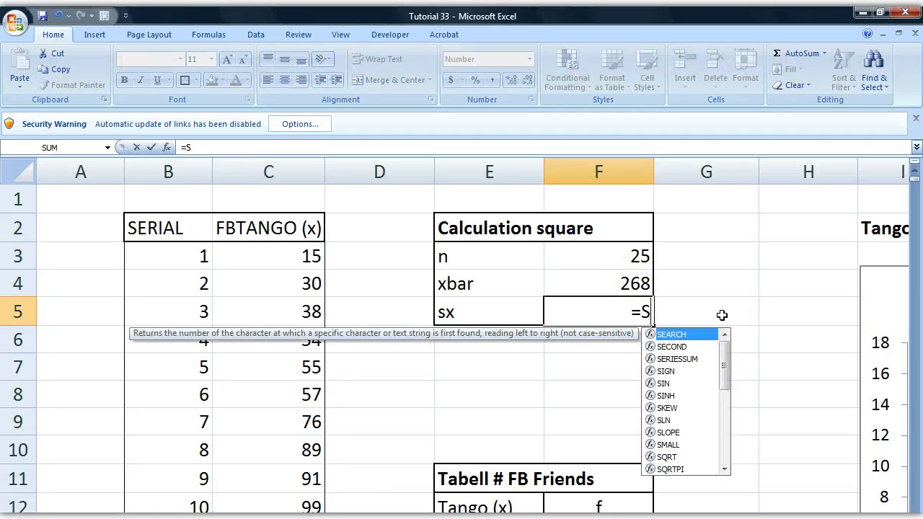
type("TDEV(")
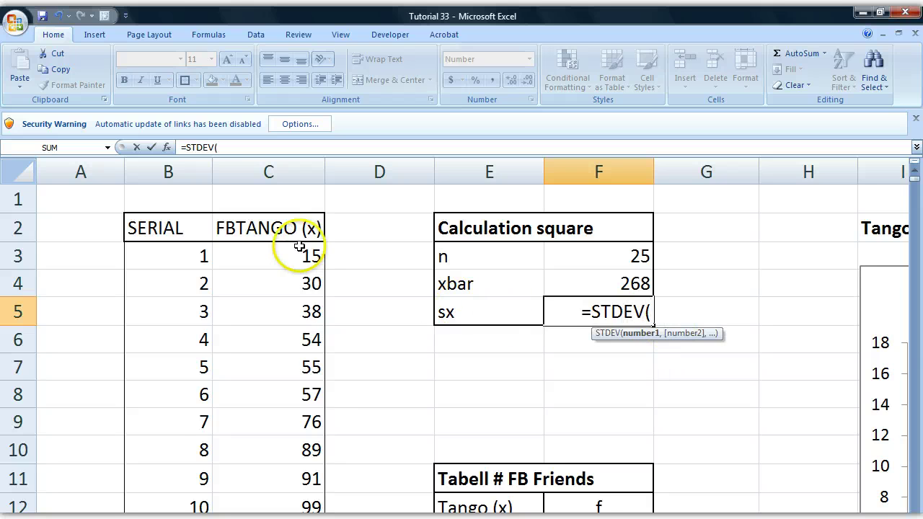
left_click_drag(310, 254, 310, 514)
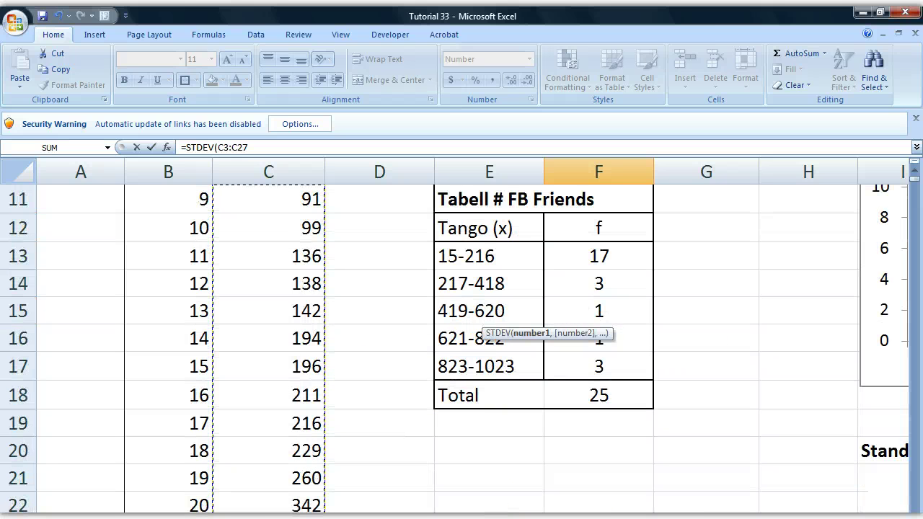
scroll(454, 349, "down", 4)
scroll(454, 349, "up", 7)
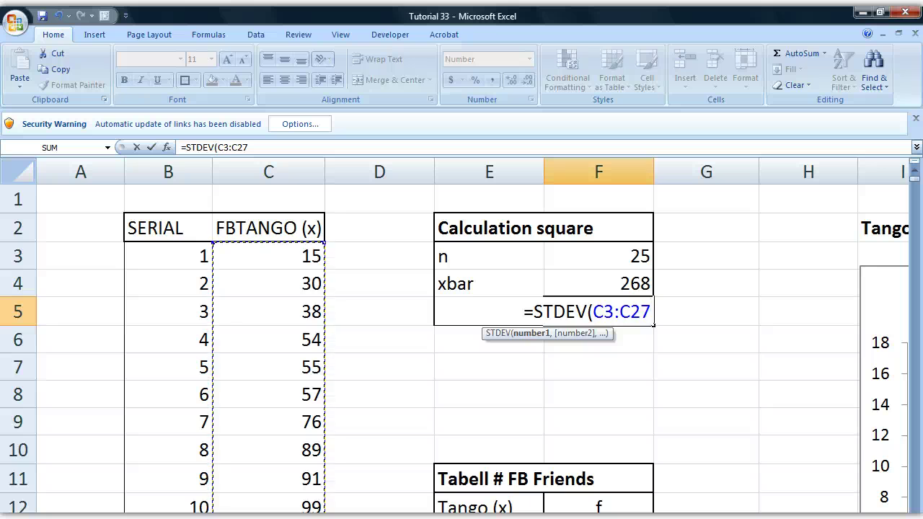
key("Return")
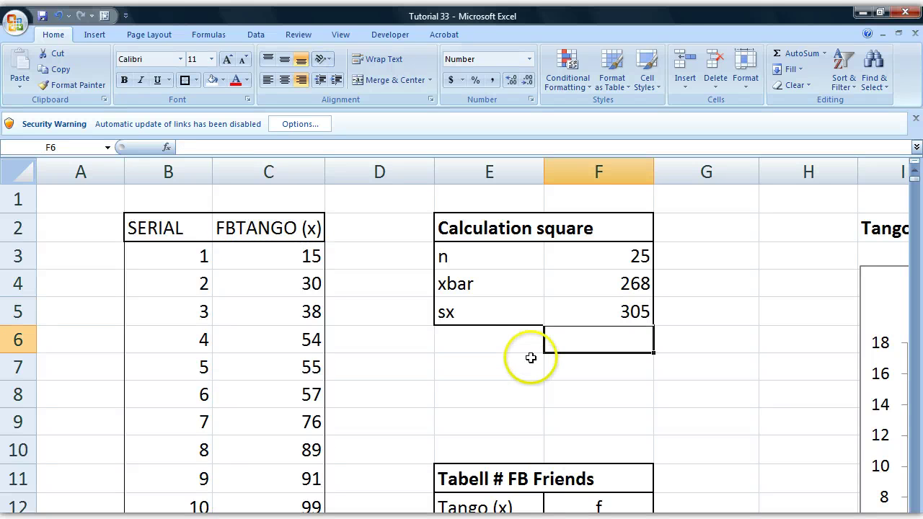
Start a z formula in E34 that subtracts xbar in F4 from the x value in B34, in parentheses.
left_click_drag(583, 283, 587, 315)
scroll(285, 417, "down", 6)
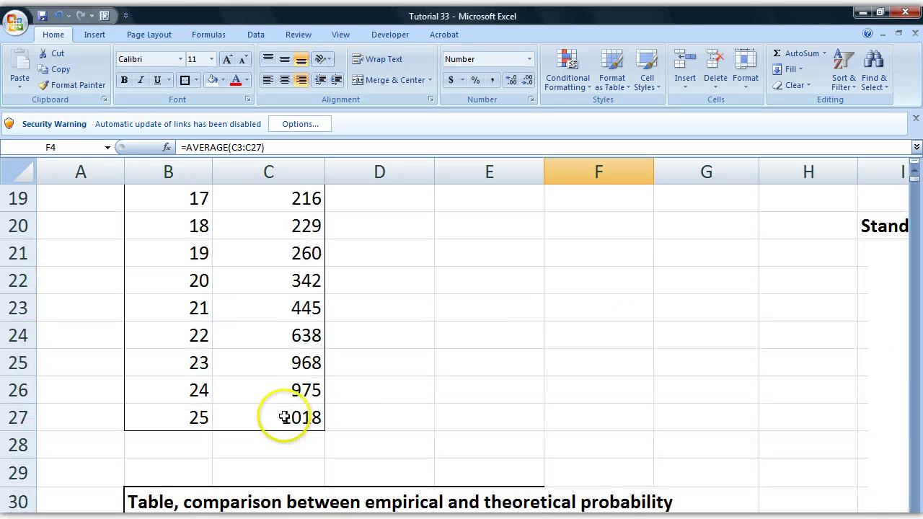
scroll(285, 417, "down", 4)
left_click(479, 285)
scroll(525, 358, "up", 1)
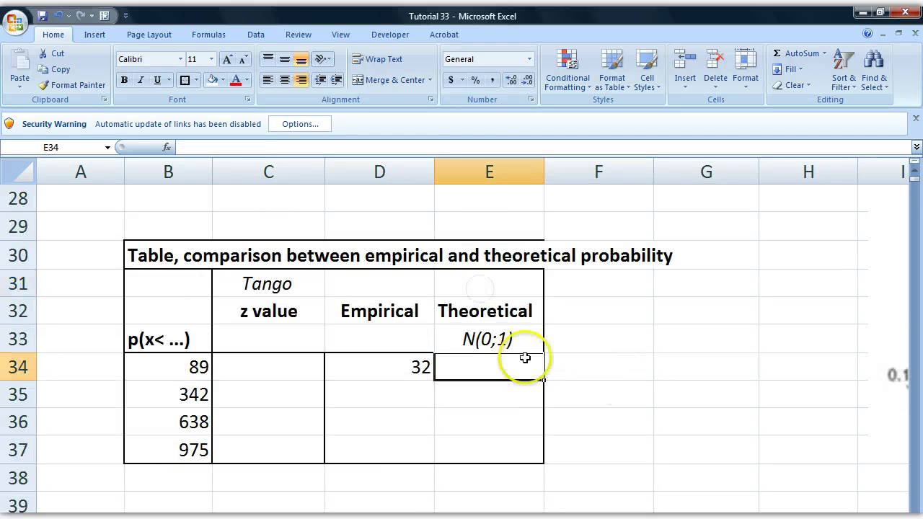
type("=(B34")
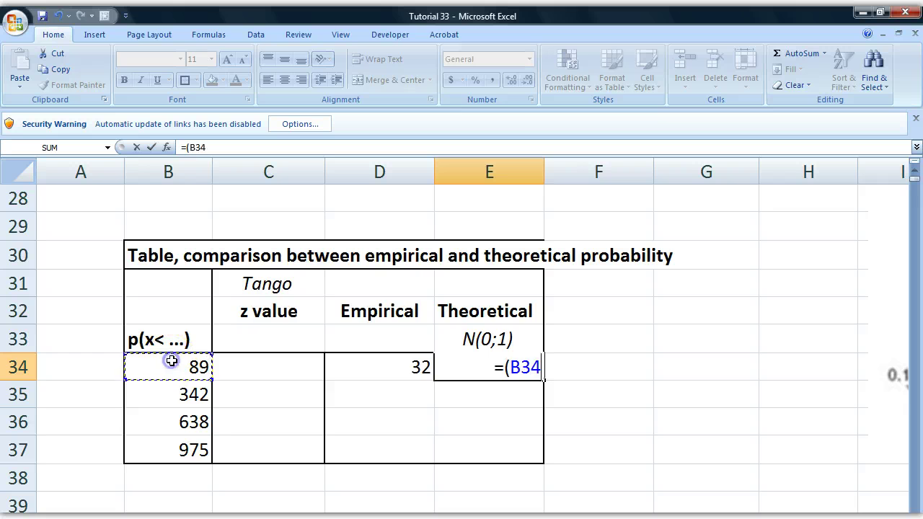
type("-")
scroll(522, 344, "down", 2)
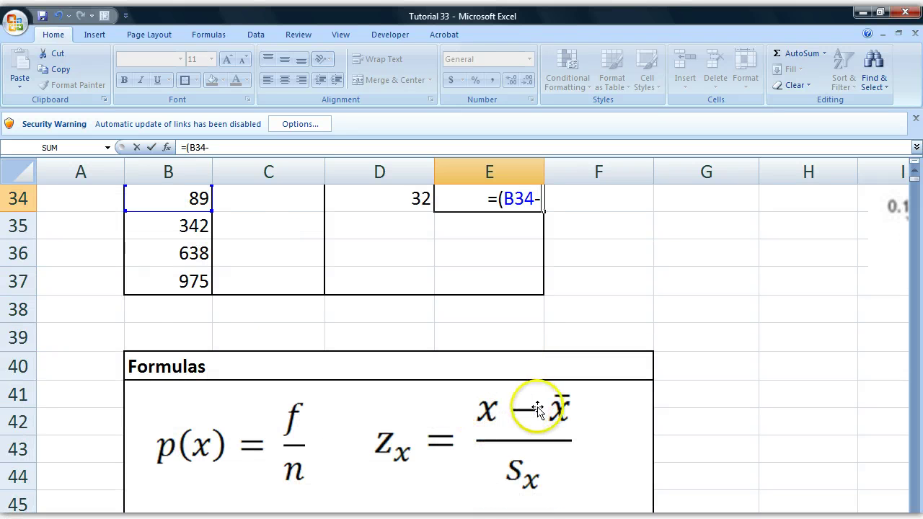
scroll(748, 330, "up", 11)
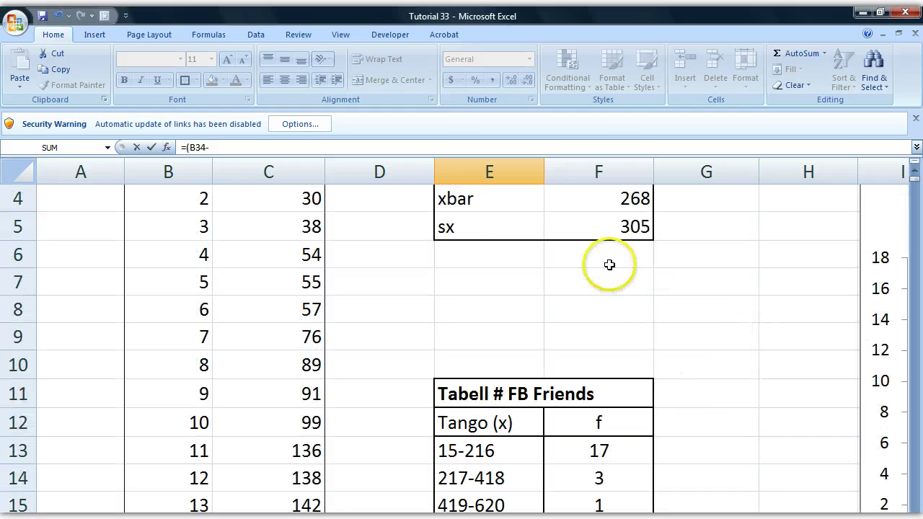
left_click(587, 284)
Divide the difference in E34 by sx in F5 and enter the formula =(B34-F4)/F5.
scroll(264, 373, "down", 10)
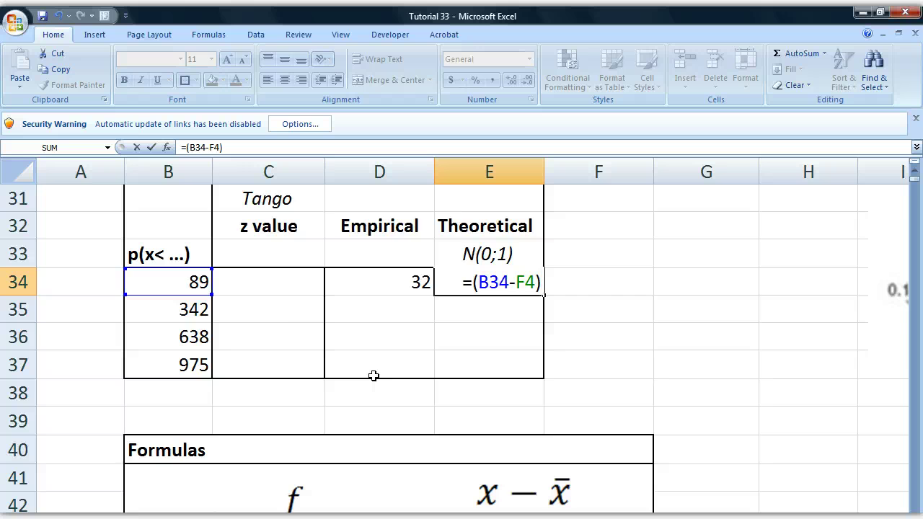
scroll(455, 360, "down", 3)
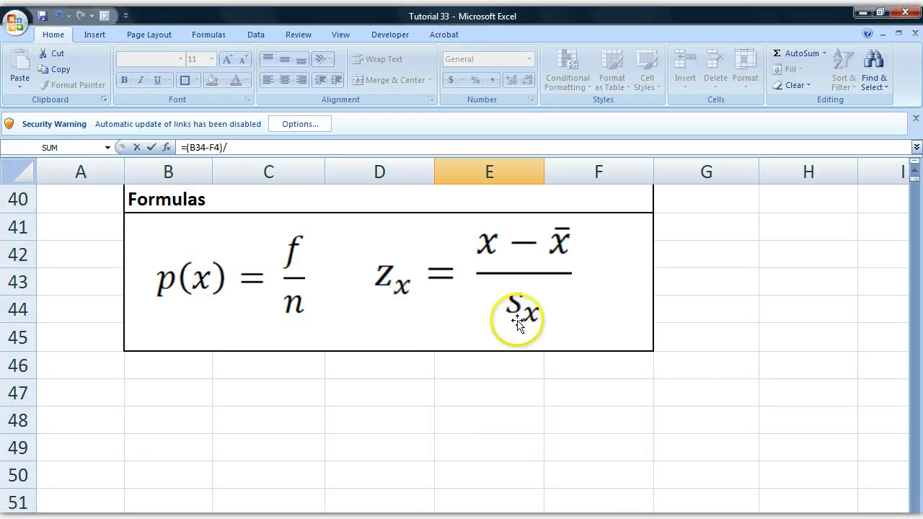
scroll(541, 360, "up", 5)
scroll(577, 345, "up", 8)
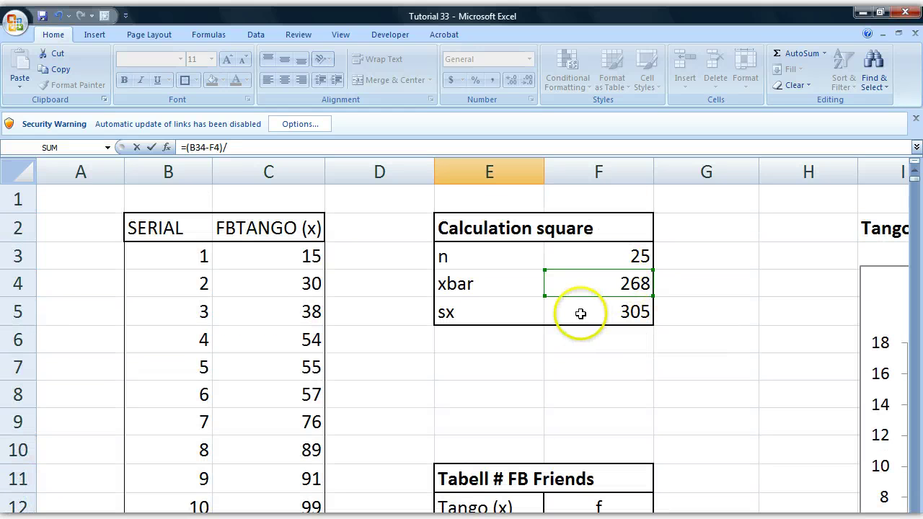
left_click(597, 308)
scroll(361, 346, "down", 10)
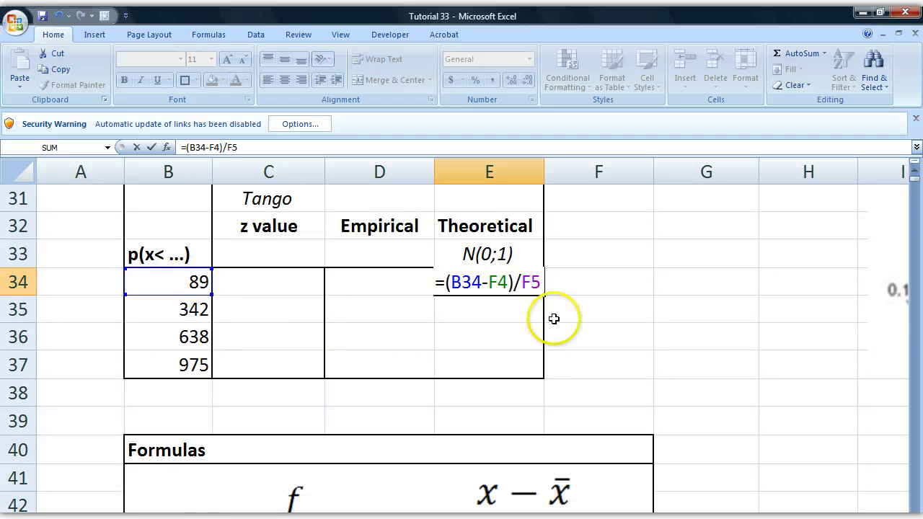
key("Return")
Reduce the z value in E34 to two decimal places.
left_click(519, 281)
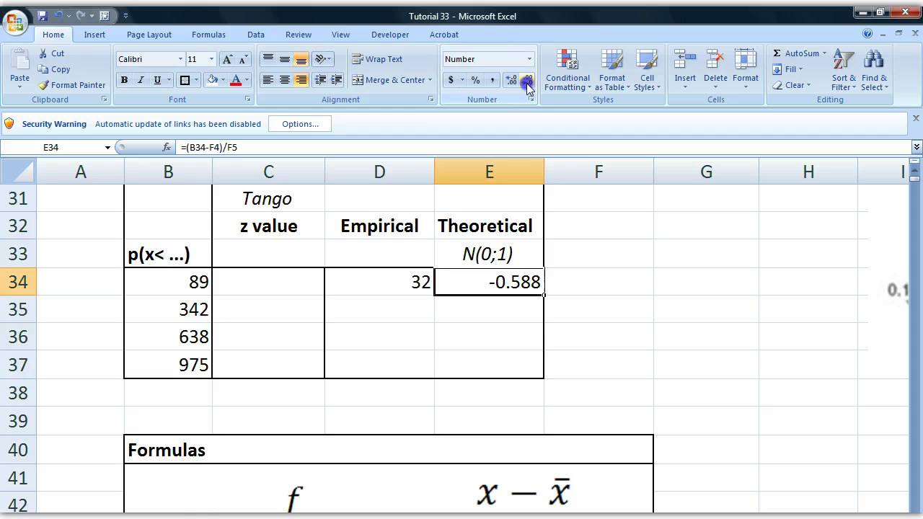
left_click(594, 281)
left_click(490, 286)
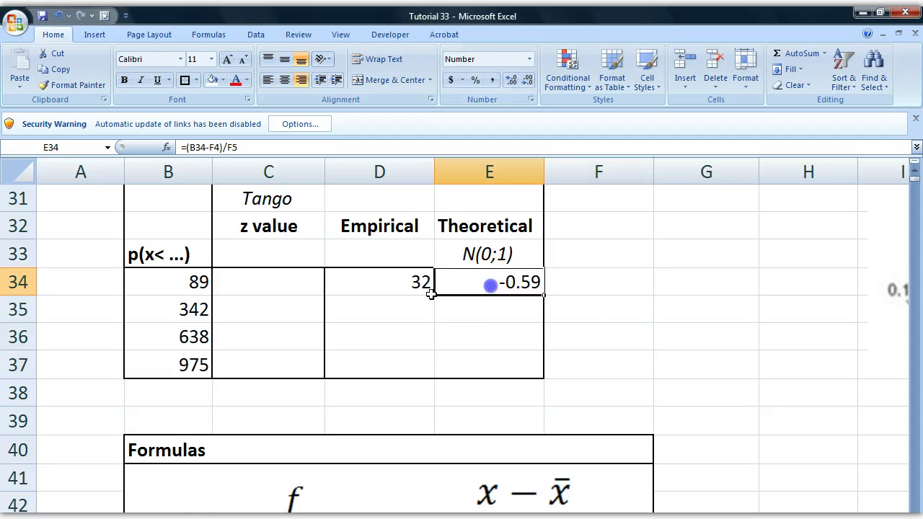
left_click(499, 282)
Examine the standardized normal distribution curve to place the z value from E34 and compare its lower area with the empirical percentage in D34.
scroll(462, 346, "right", 7)
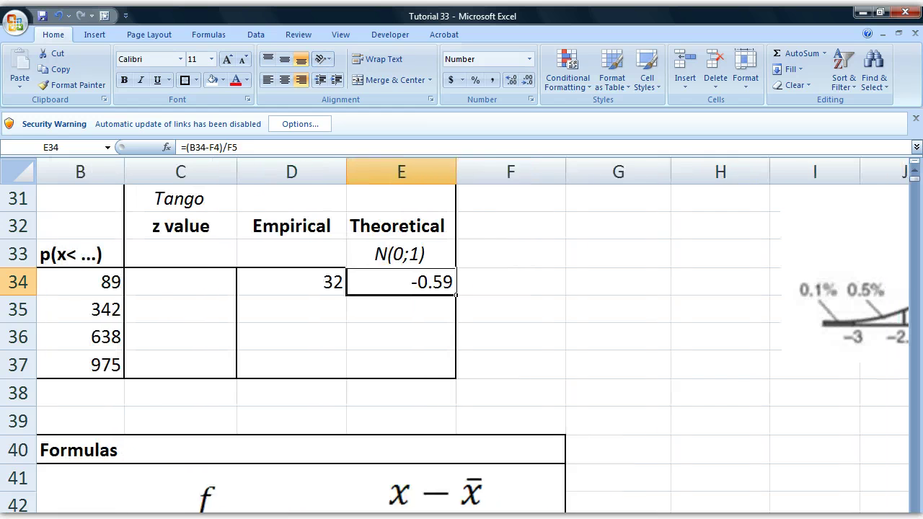
scroll(461, 346, "up", 1)
scroll(462, 346, "up", 1)
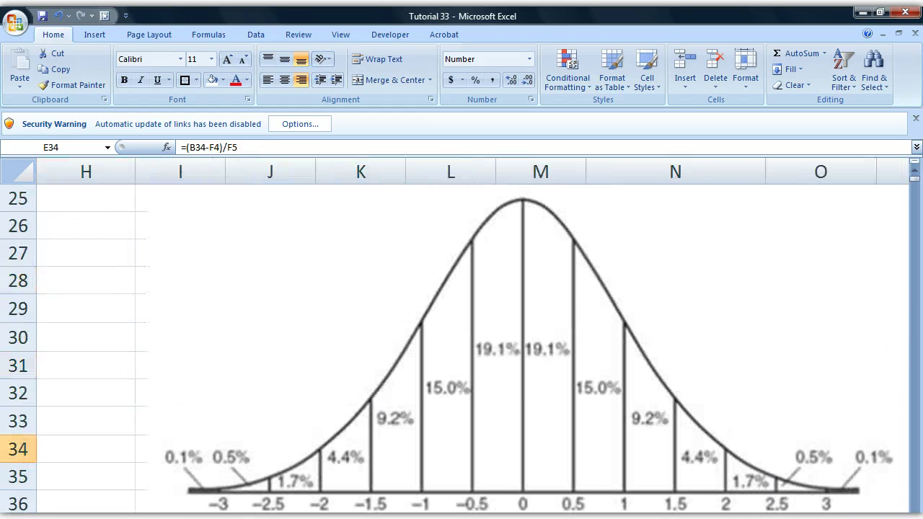
scroll(462, 347, "down", 1)
scroll(541, 488, "up", 1)
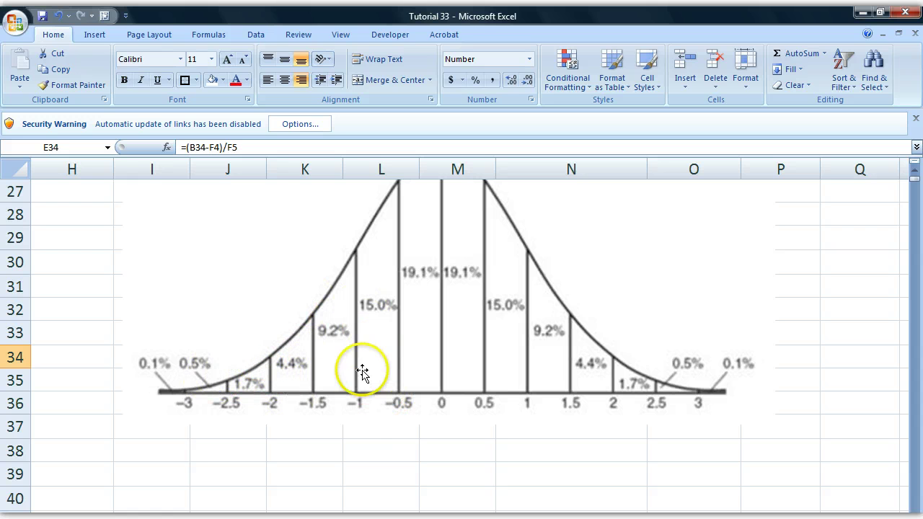
scroll(468, 335, "left", 7)
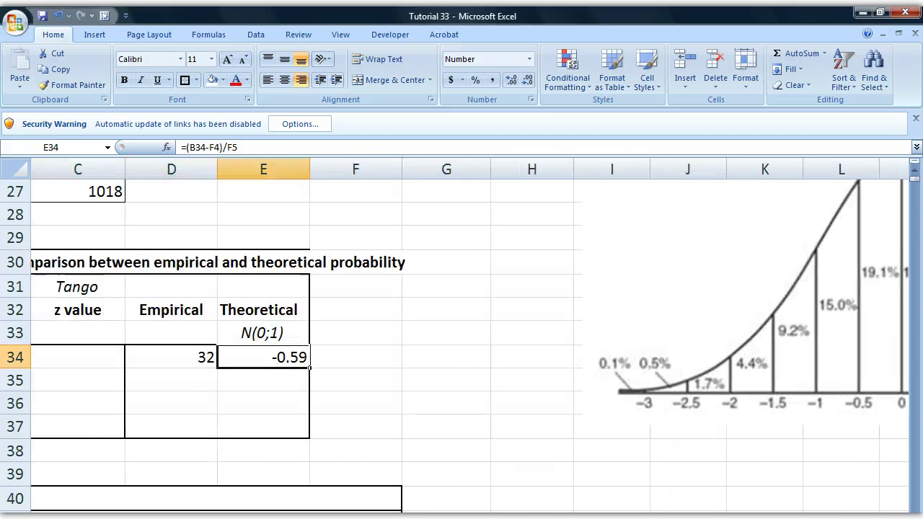
left_click(330, 359)
left_click(338, 399)
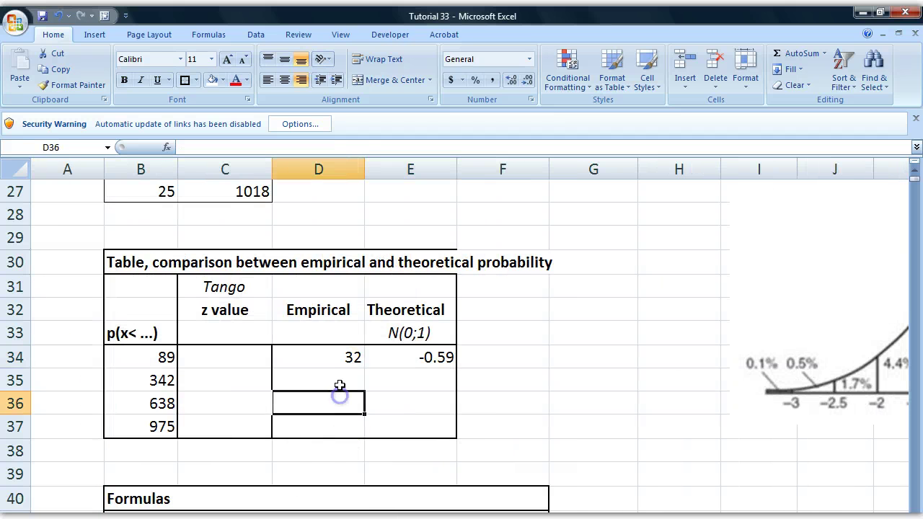
left_click(352, 380)
left_click(440, 356)
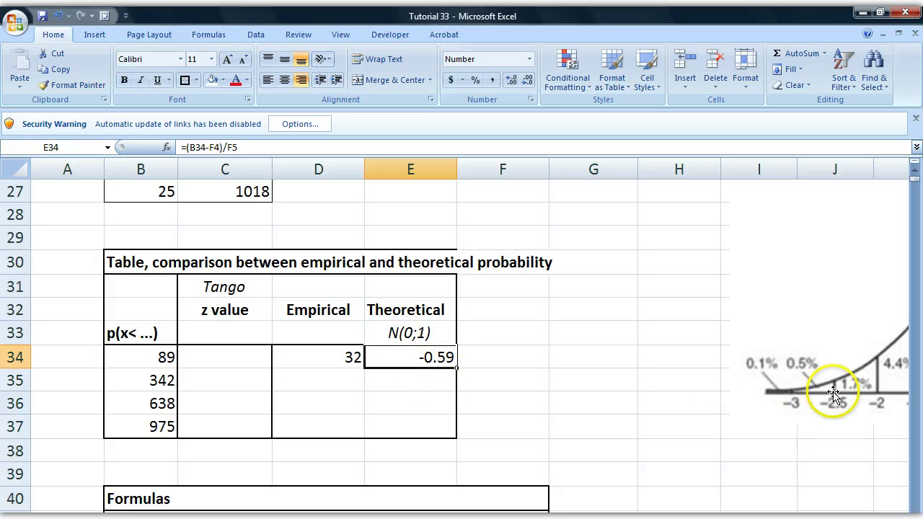
scroll(515, 387, "right", 5)
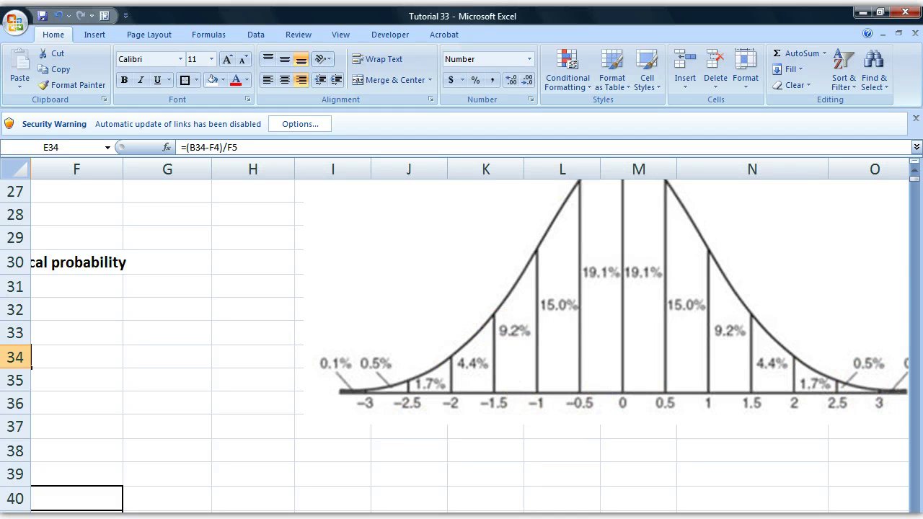
scroll(509, 469, "left", 5)
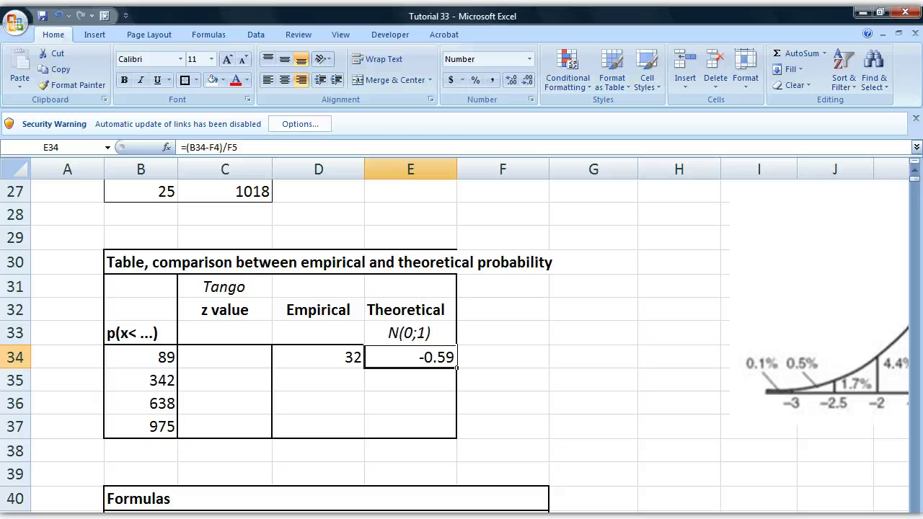
Look up the percentage for z = -0.59 in the normal distribution table on the other worksheet.
left_click(470, 372)
left_click(444, 380)
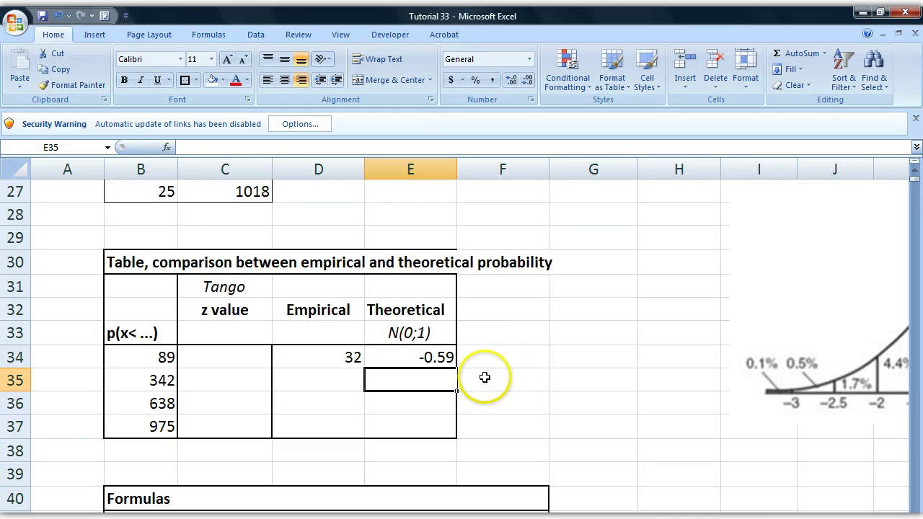
key("ctrl+Page_Down")
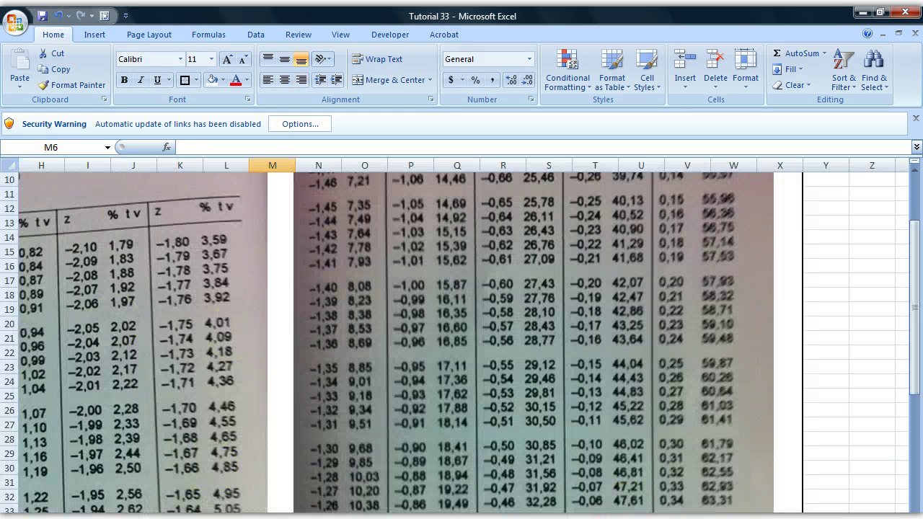
scroll(462, 339, "left", 3)
scroll(461, 339, "down", 2)
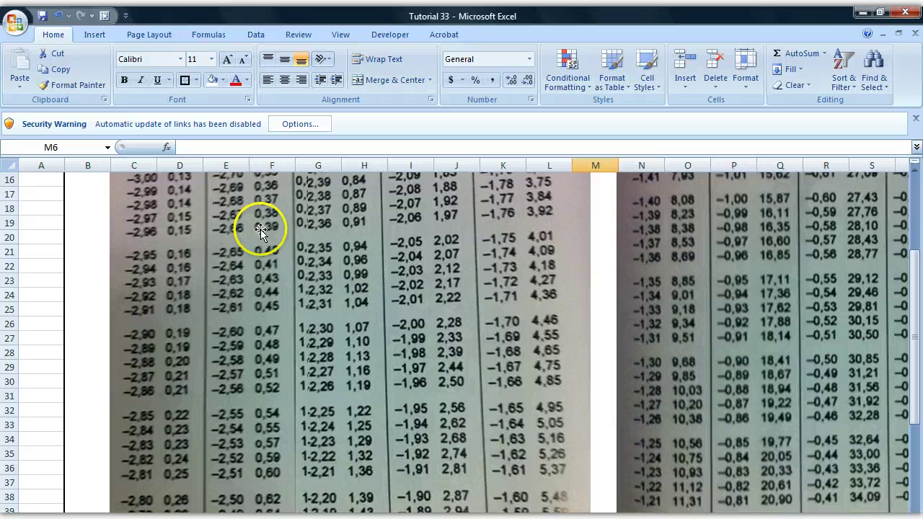
scroll(361, 353, "up", 3)
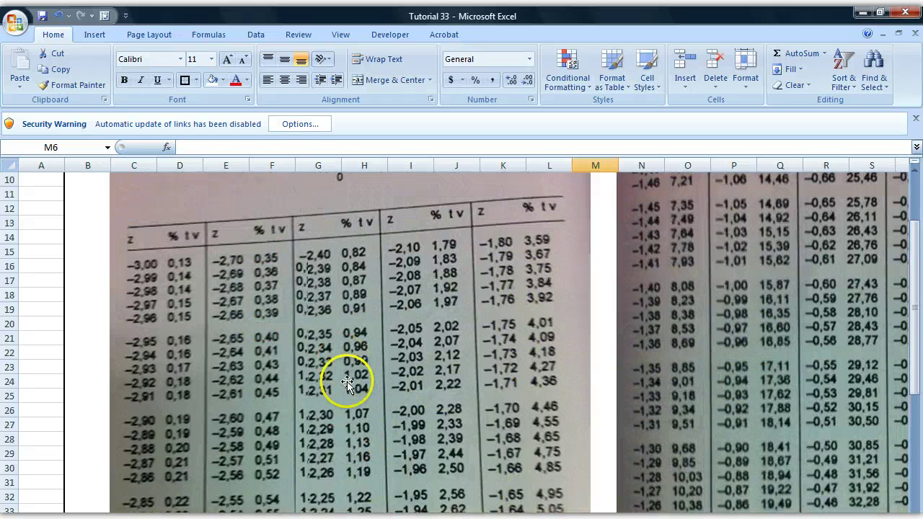
scroll(357, 372, "up", 2)
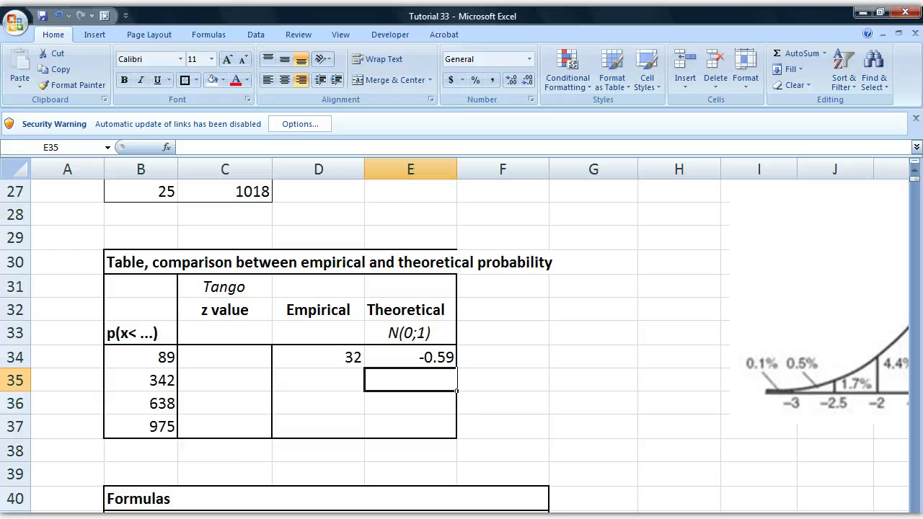
scroll(329, 504, "down", 1)
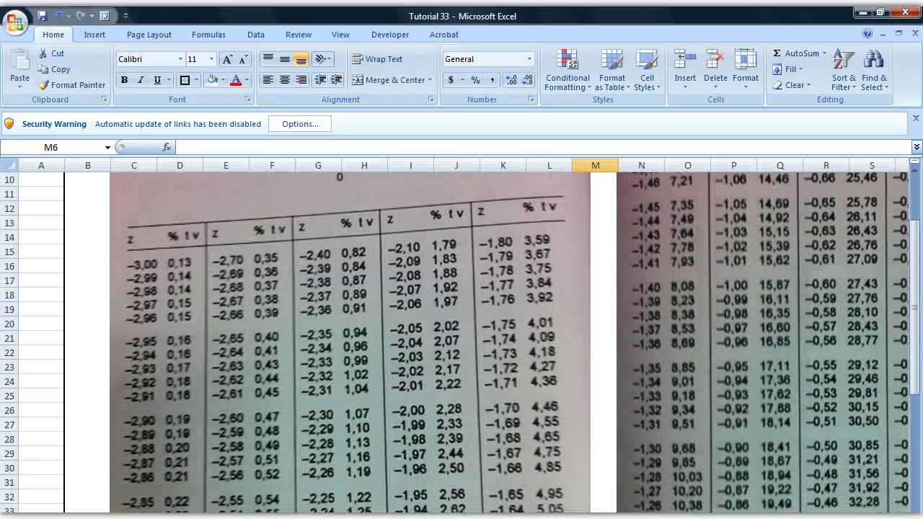
scroll(461, 339, "right", 4)
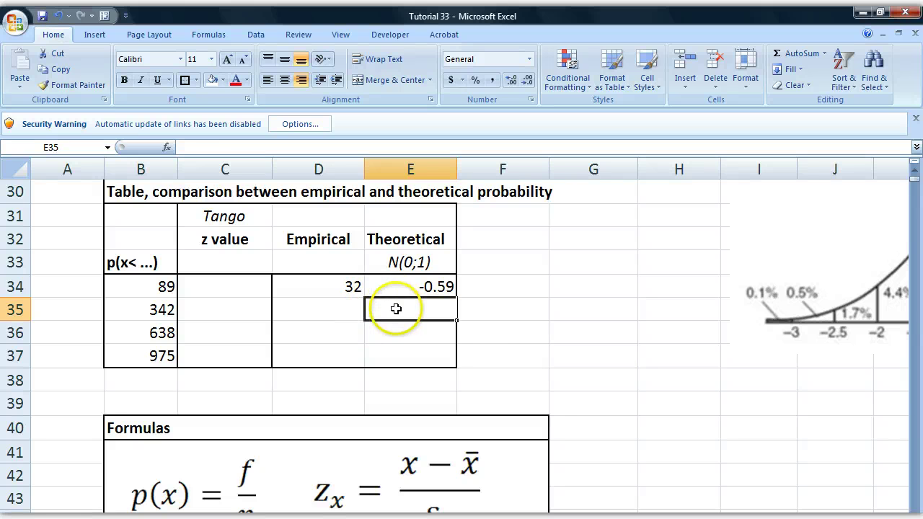
Replace the formula in E34 of the comparison table with the theoretical percentage 27,76.
left_click(419, 294)
type("2")
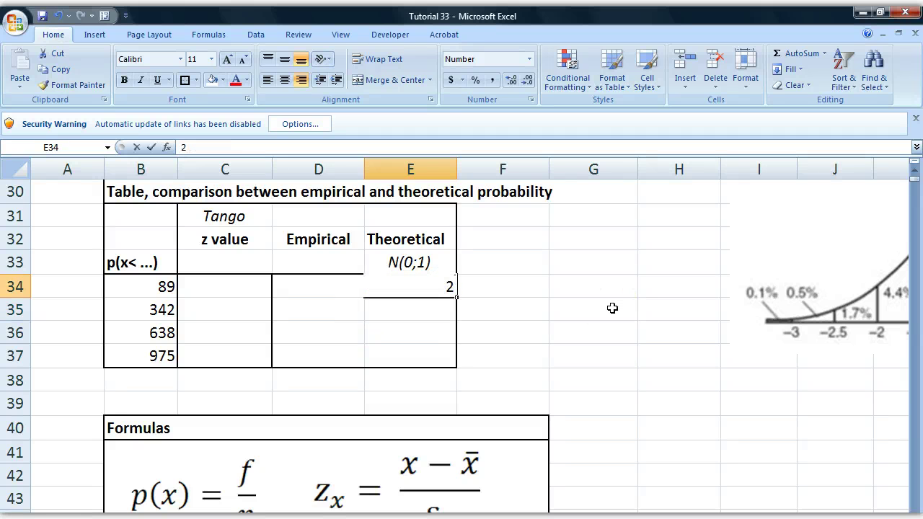
type("7,76")
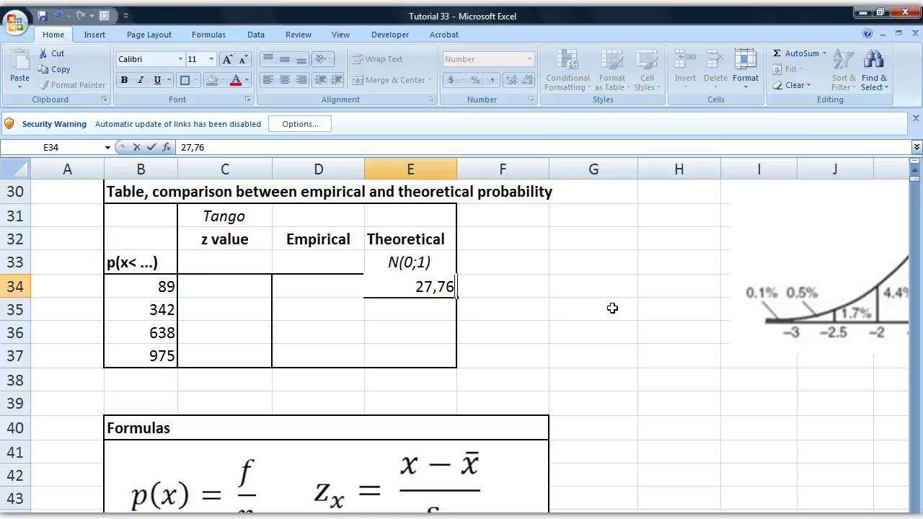
left_click(550, 300)
Start the z value formula in C34 by subtracting xbar in F4 from B34 inside parentheses.
left_click(212, 289)
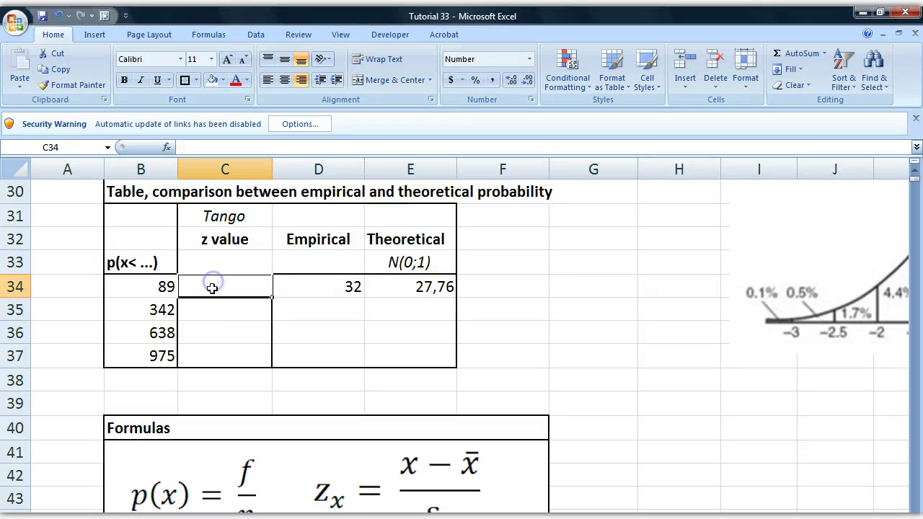
type("=")
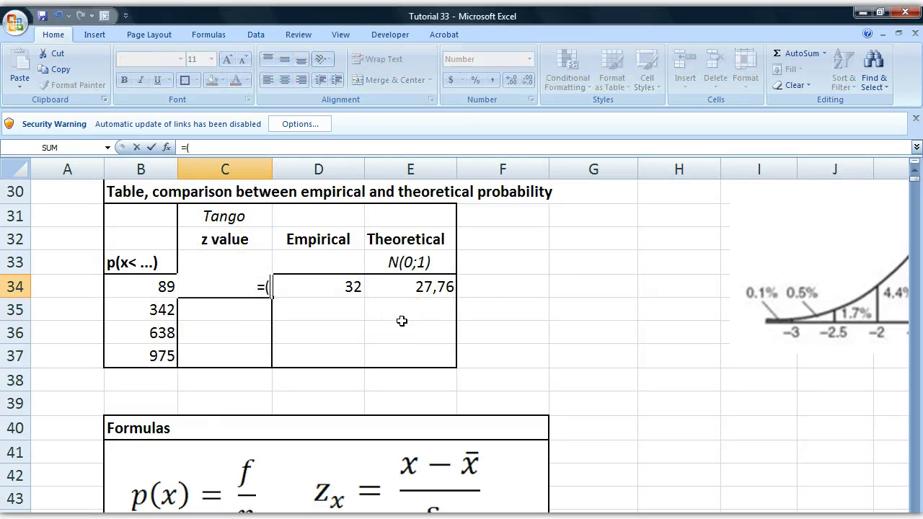
type("(")
left_click(120, 290)
type("-")
scroll(639, 310, "up", 7)
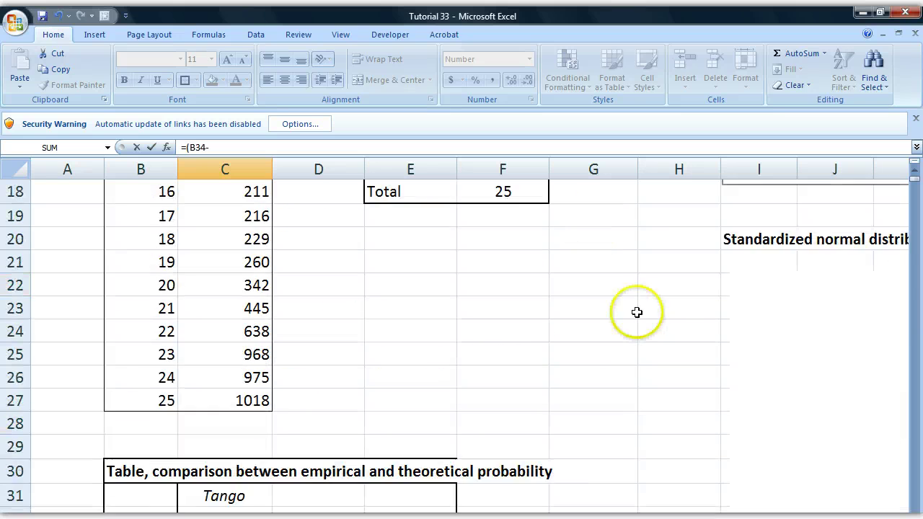
scroll(525, 271, "up", 3)
left_click(526, 262)
Divide the difference in C34 by sx in F5, enter =(B34-F4)/F5, and select C34 again.
scroll(309, 319, "down", 8)
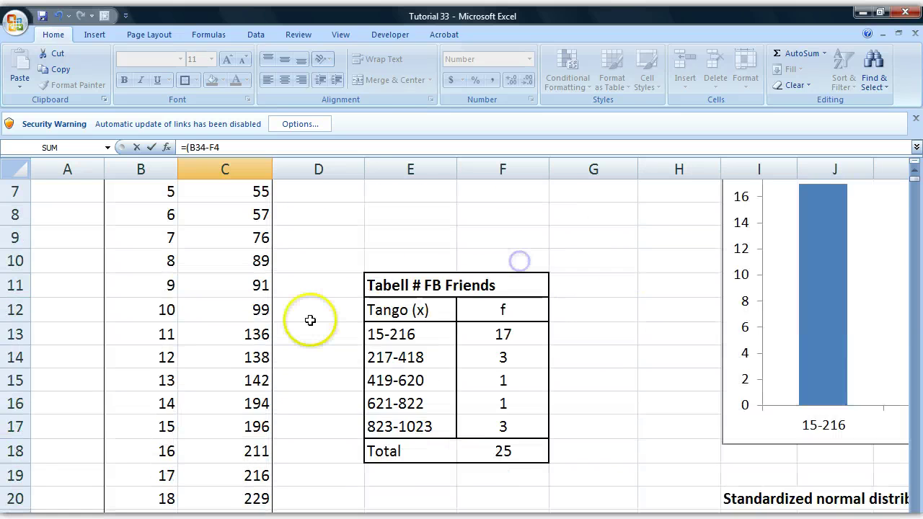
scroll(337, 316, "down", 1)
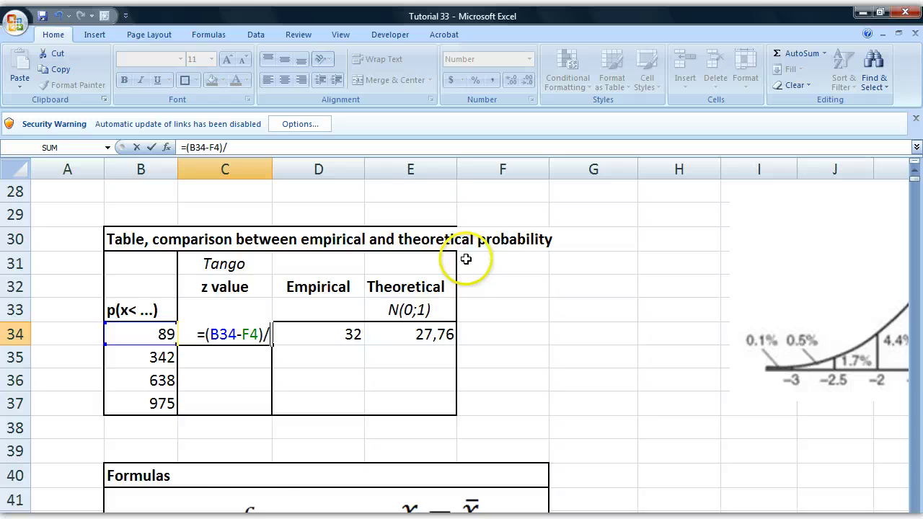
scroll(466, 258, "up", 8)
left_click(531, 218)
scroll(412, 330, "down", 6)
key("Return")
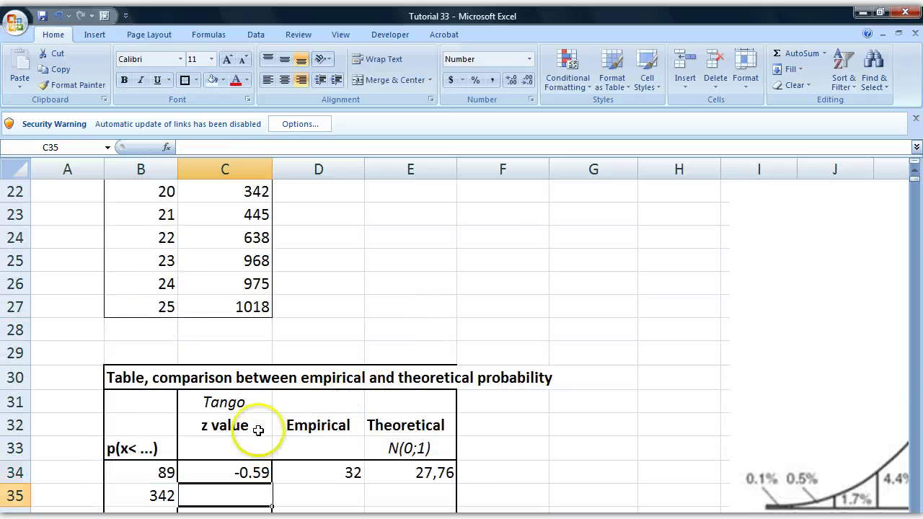
scroll(249, 404, "down", 2)
left_click(239, 341)
scroll(262, 377, "down", 1)
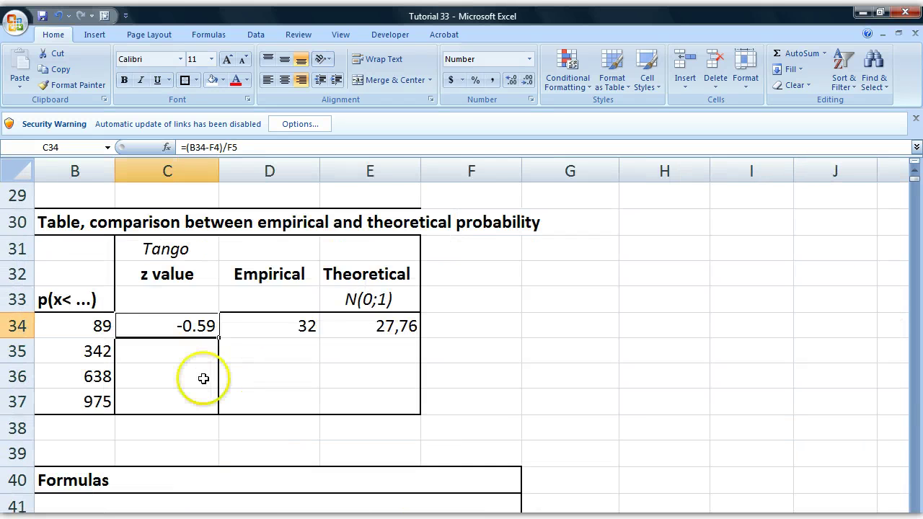
Compare the empirical percentage in D34 with the theoretical percentage in E34 for the x value 89.
scroll(234, 404, "up", 2)
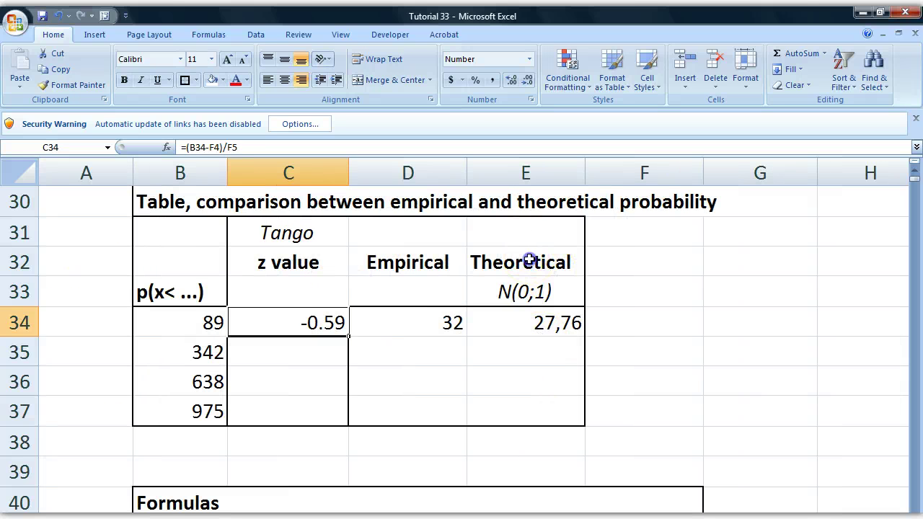
left_click(529, 260)
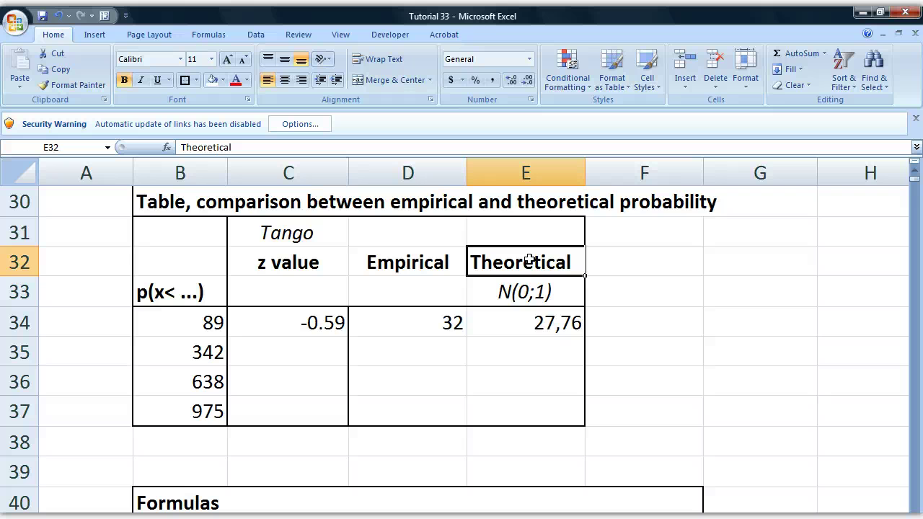
left_click(542, 328)
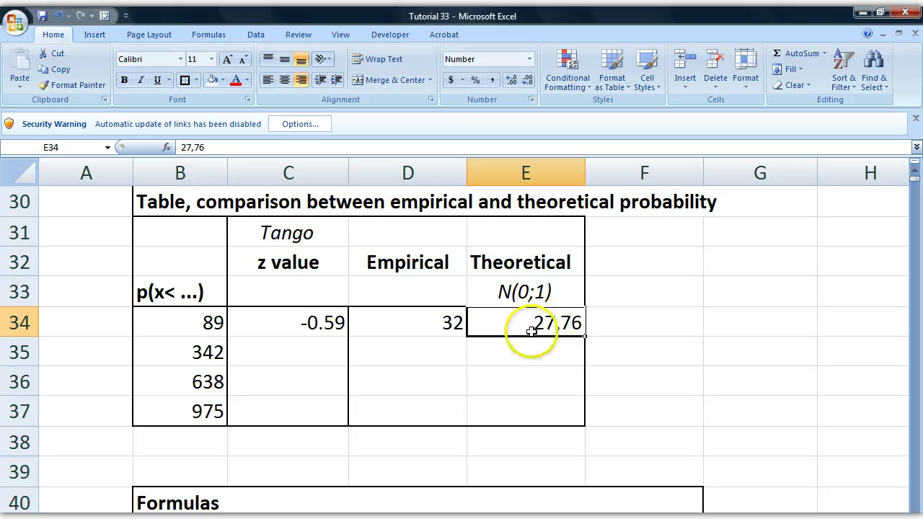
left_click(220, 324)
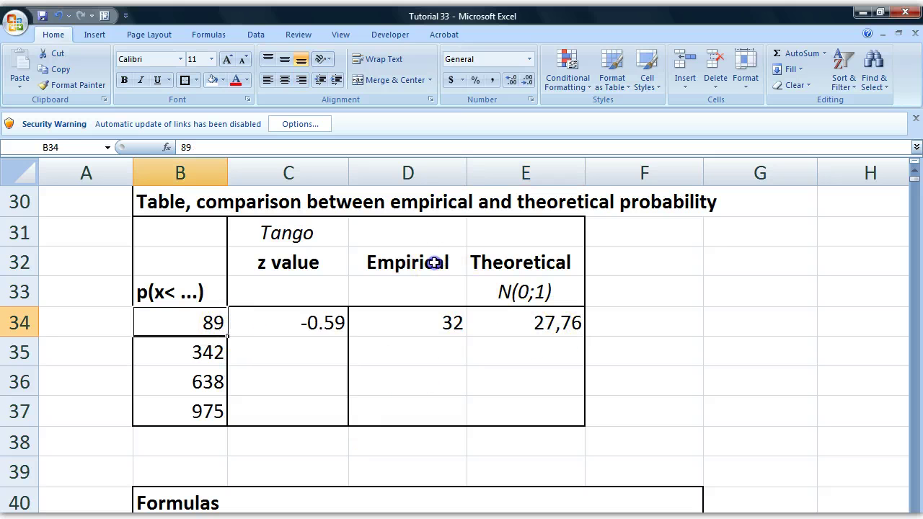
left_click_drag(434, 262, 444, 323)
left_click(423, 323)
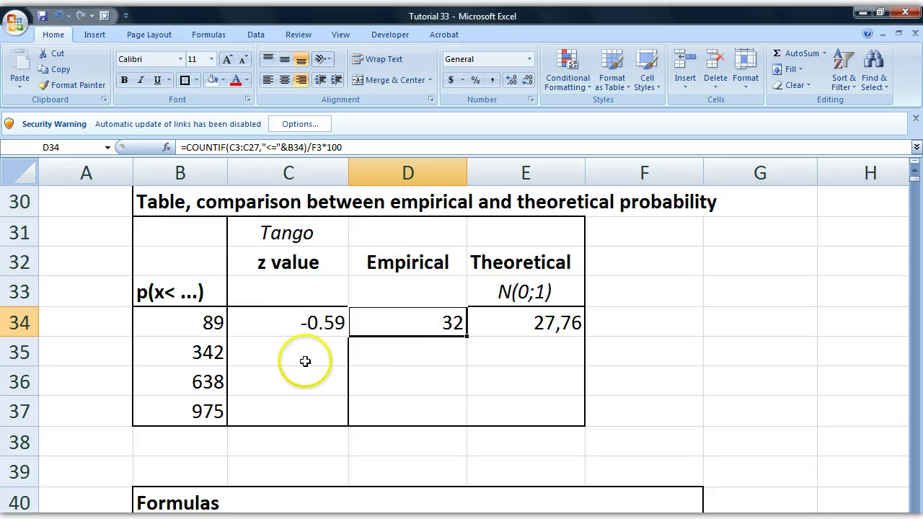
left_click(340, 317)
left_click(418, 319)
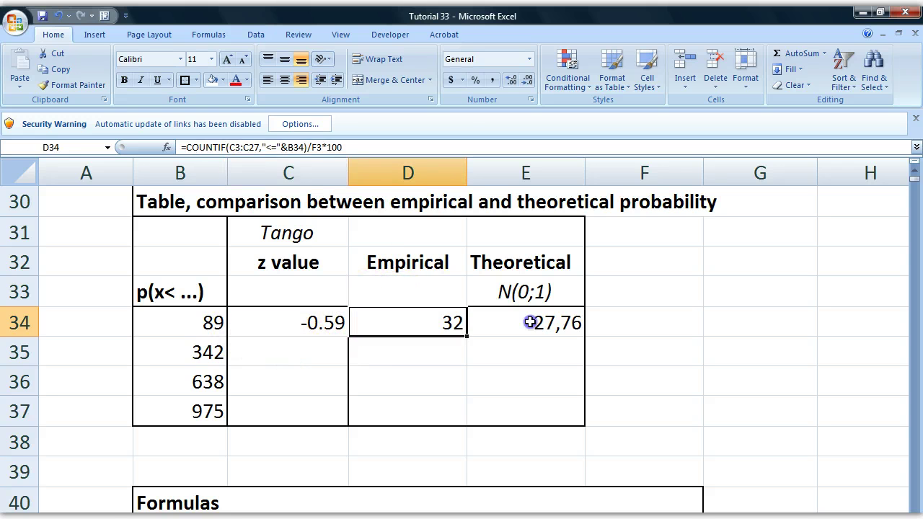
Look through the FBTANGO (x) data column and the frequency table that underlie the empirical percentage.
scroll(412, 377, "up", 10)
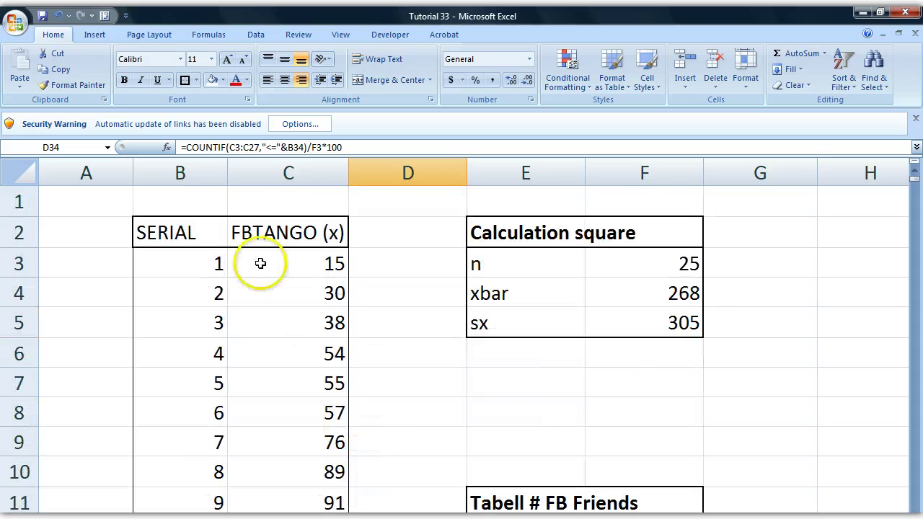
scroll(296, 289, "down", 11)
scroll(303, 299, "up", 6)
scroll(303, 299, "down", 3)
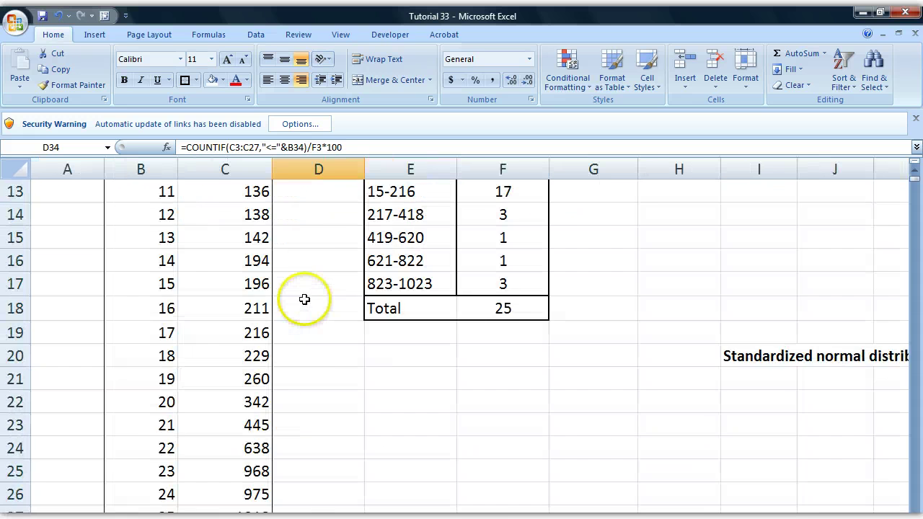
scroll(216, 294, "up", 1)
mouse_move(214, 231)
left_mouse_down()
mouse_move(206, 465)
mouse_move(233, 176)
mouse_move(216, 159)
mouse_move(211, 247)
mouse_move(209, 231)
left_mouse_up()
scroll(227, 412, "down", 4)
left_click(259, 247)
Examine xbar in F4 and sx in F5 against the FBTANGO (x) values from serial 1 through 25.
left_click(449, 251)
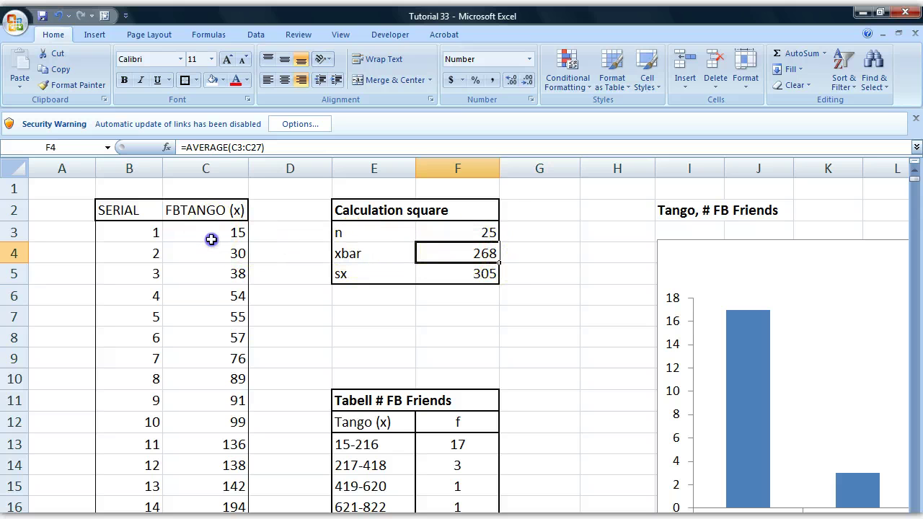
left_click_drag(210, 234, 214, 339)
left_click(465, 270)
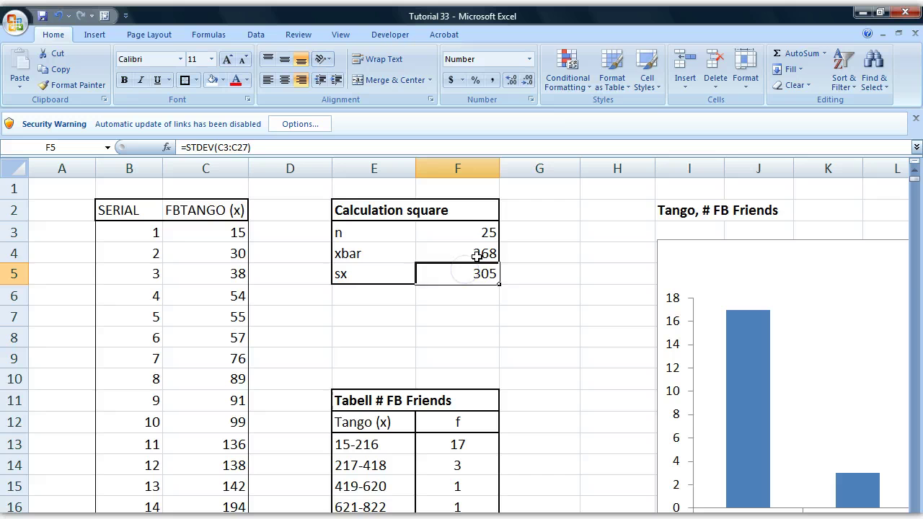
left_click_drag(484, 251, 445, 276)
left_click(195, 230)
scroll(188, 281, "down", 6)
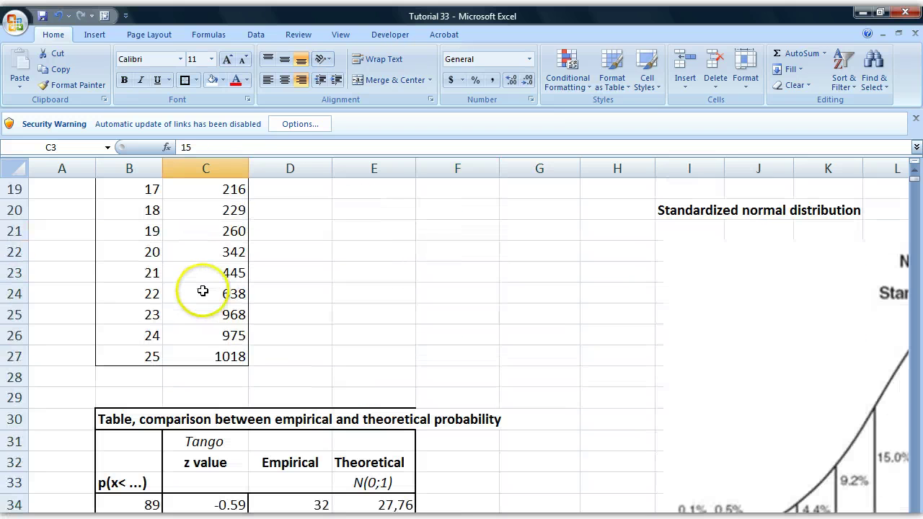
left_click_drag(146, 354, 187, 361)
scroll(239, 368, "up", 6)
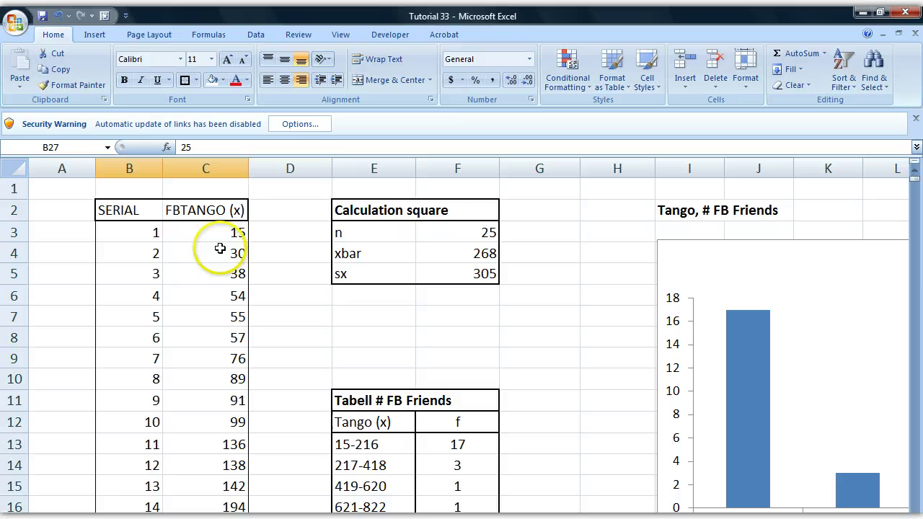
left_click_drag(220, 235, 234, 426)
left_click(226, 404)
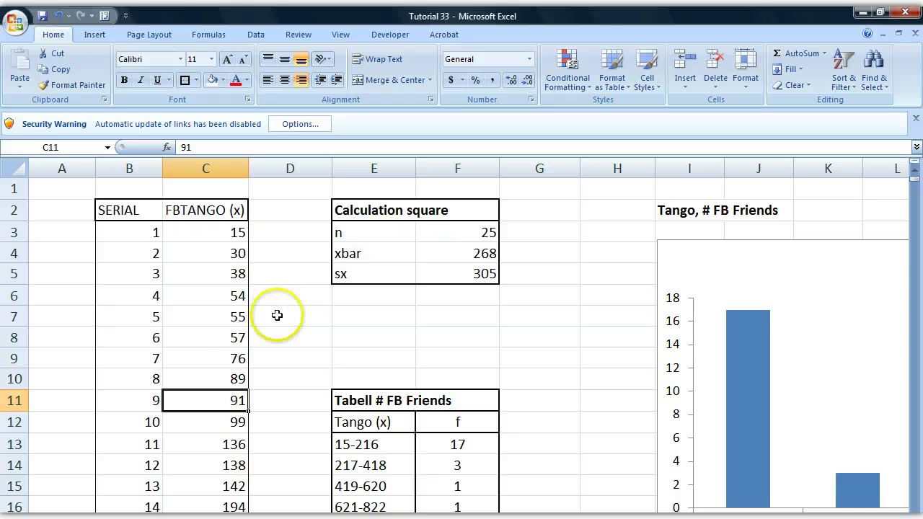
Recheck the theoretical N(0;1) percentage in E34 against the empirical percentage in D34 of the comparison table.
scroll(280, 317, "down", 8)
left_click(383, 378)
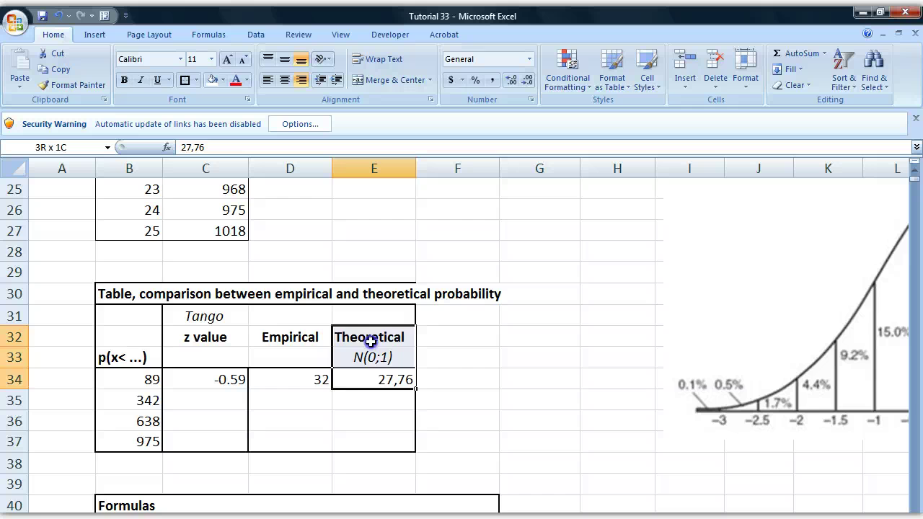
scroll(368, 386, "up", 3)
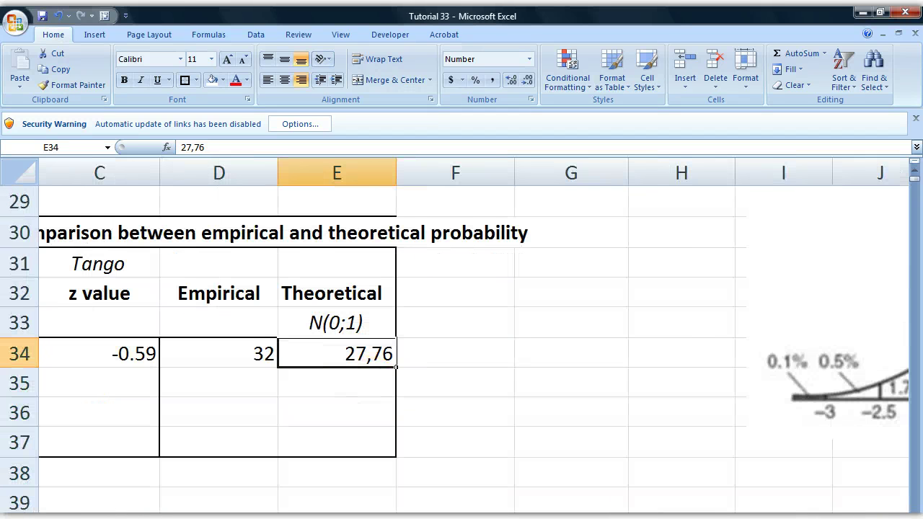
scroll(404, 346, "left", 2)
left_click(460, 345)
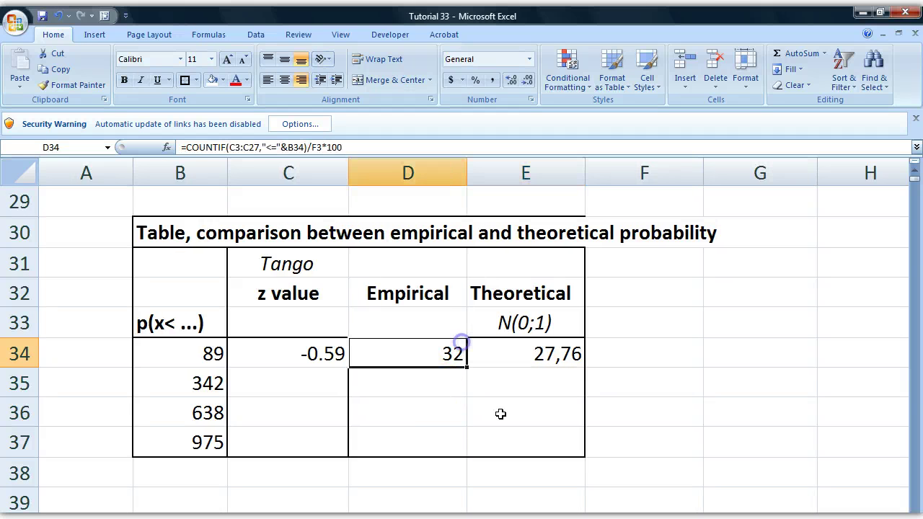
left_click(500, 414)
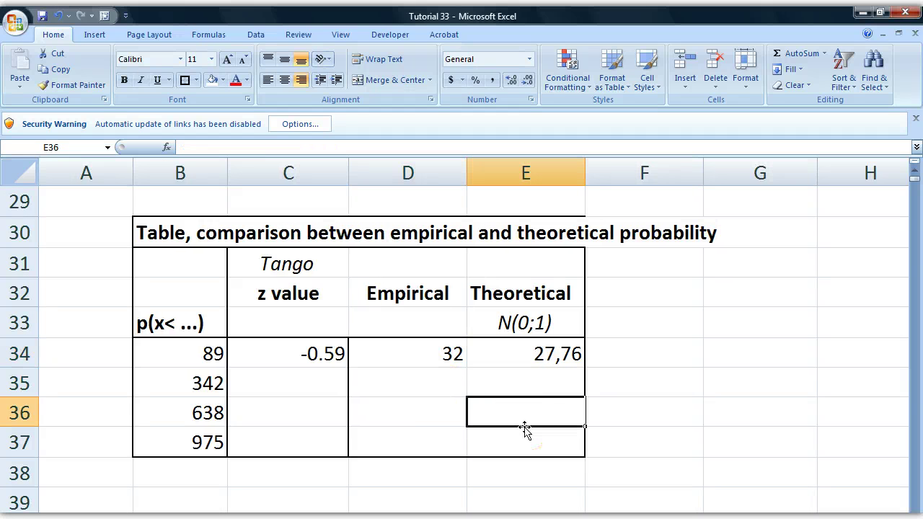
left_click_drag(542, 360, 522, 285)
left_click(548, 358)
left_click(448, 352)
left_click(529, 358)
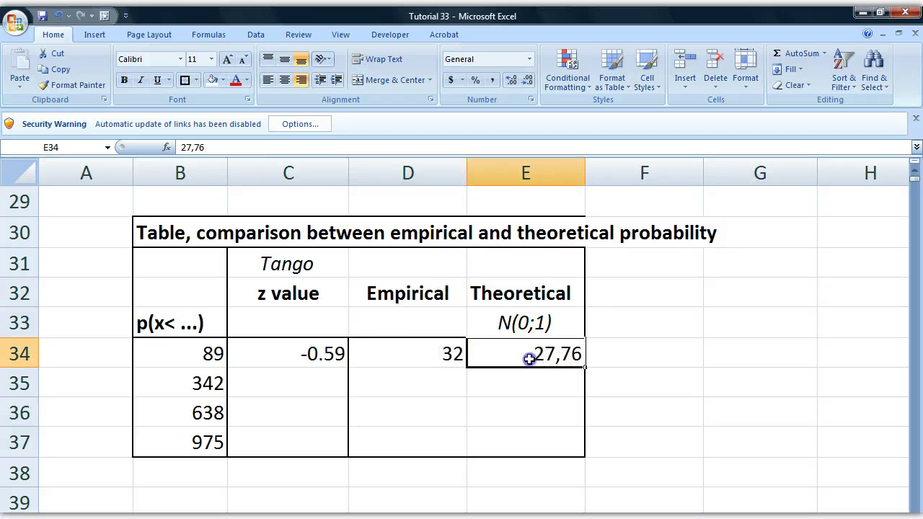
left_click(424, 358)
left_click(482, 353)
left_click(454, 353)
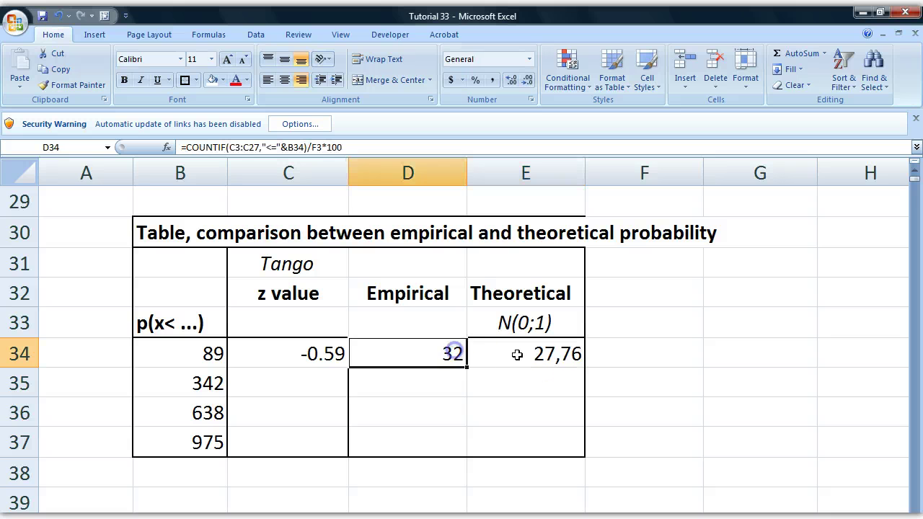
left_click(507, 354)
left_click(452, 352)
Compare the shape of the standardized normal curve with the Tango (x) column chart.
scroll(473, 336, "right", 7)
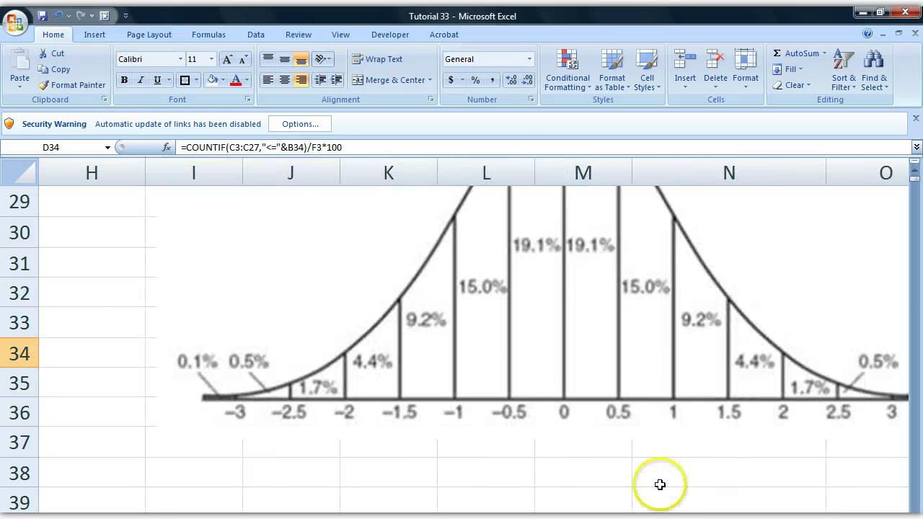
scroll(660, 485, "down", 5)
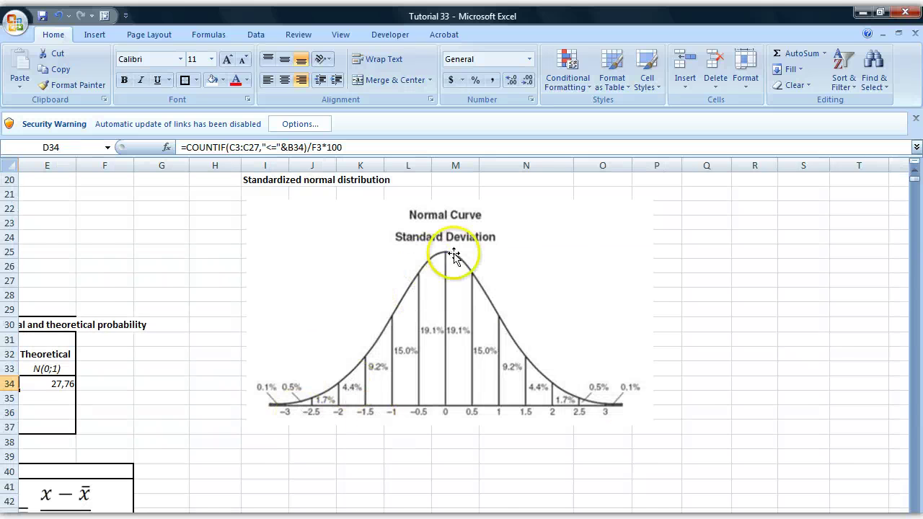
scroll(289, 397, "up", 7)
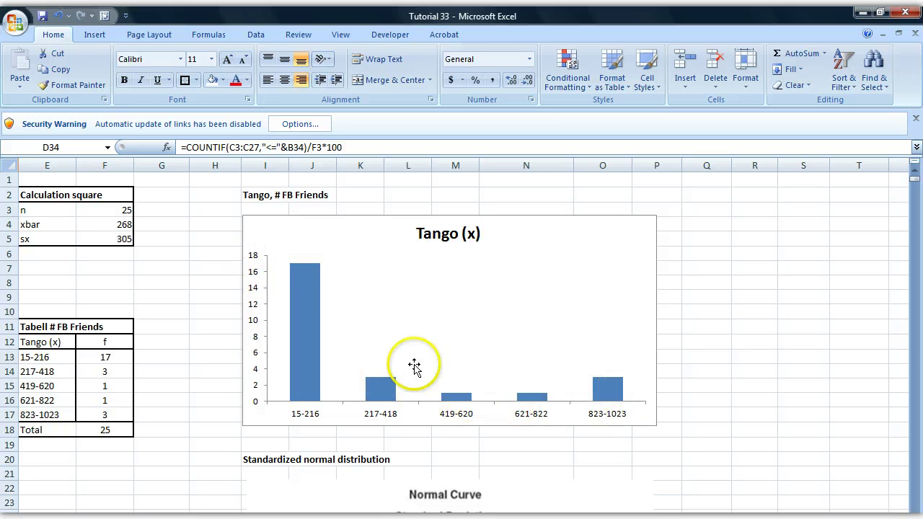
scroll(464, 443, "down", 8)
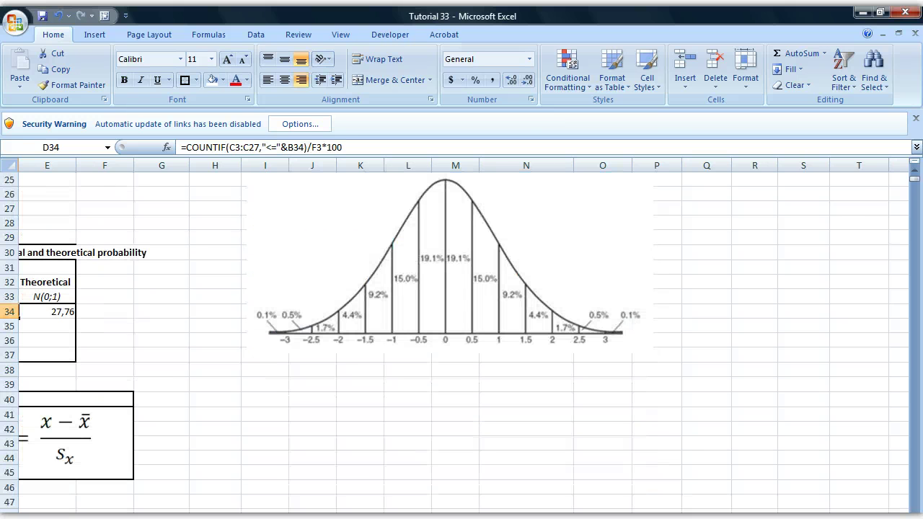
scroll(456, 334, "left", 4)
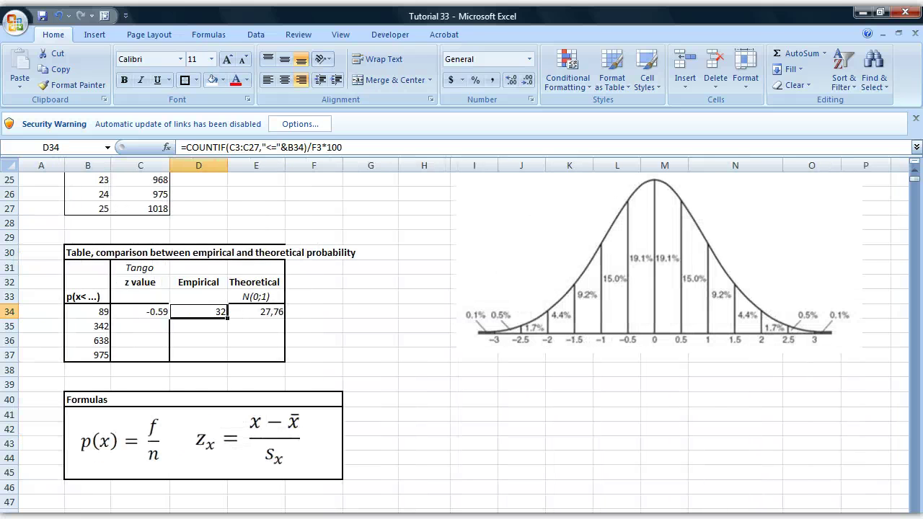
Review the comparison table's headings, its row 34 entries and the remaining x values in B35 to B37.
scroll(145, 351, "up", 5)
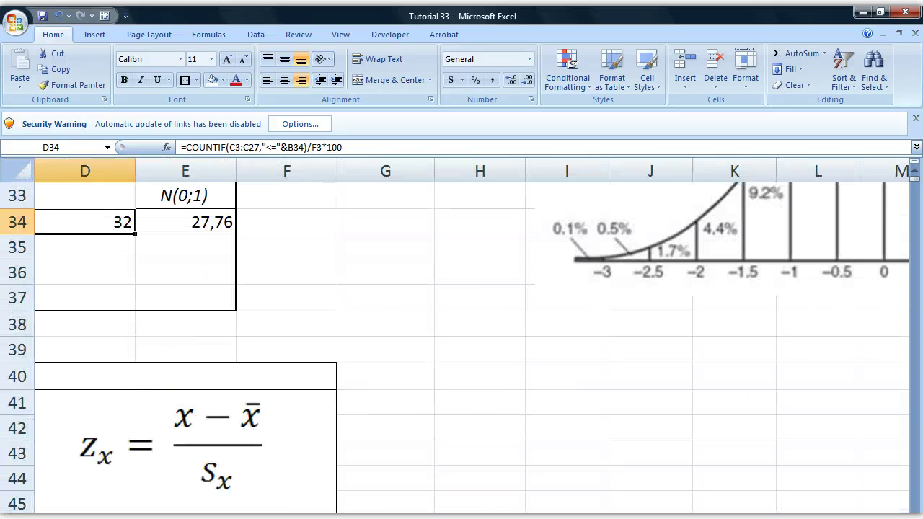
scroll(236, 245, "left", 3)
left_click(235, 243)
scroll(253, 382, "up", 3)
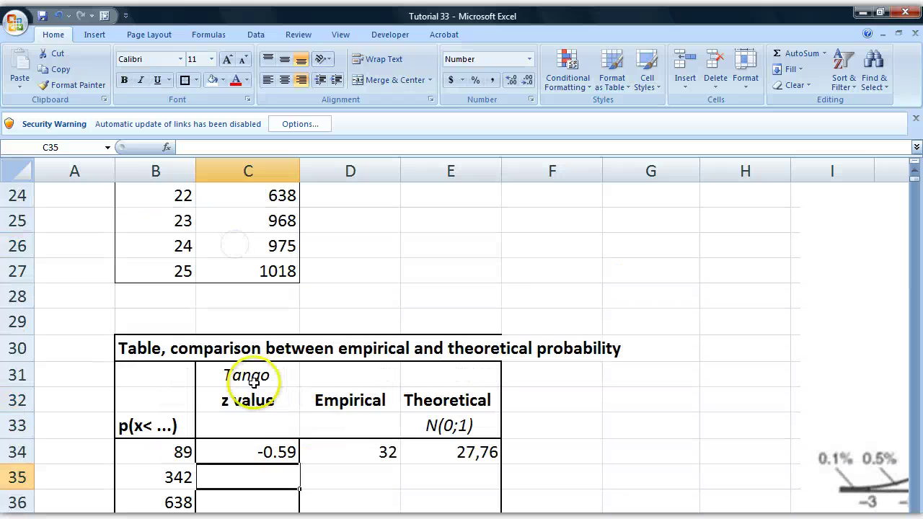
left_click(247, 400)
scroll(351, 399, "down", 2)
left_click(357, 249)
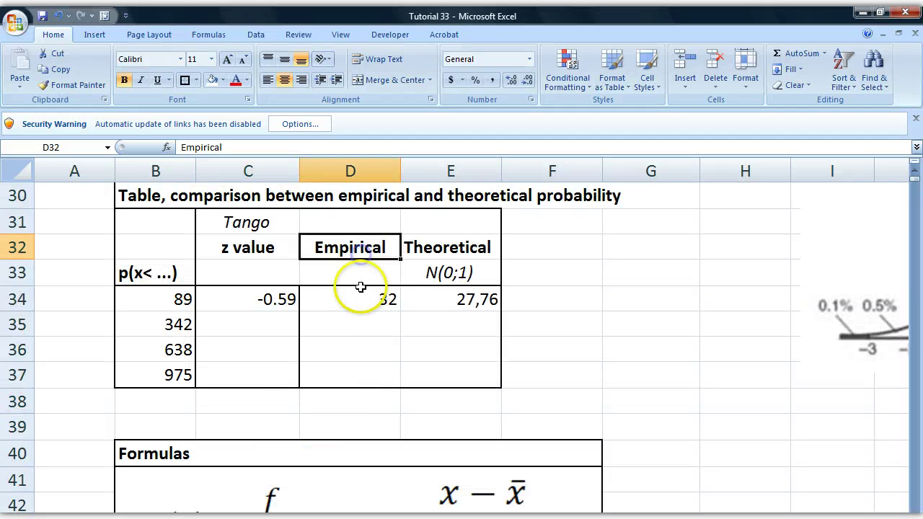
left_click(363, 303)
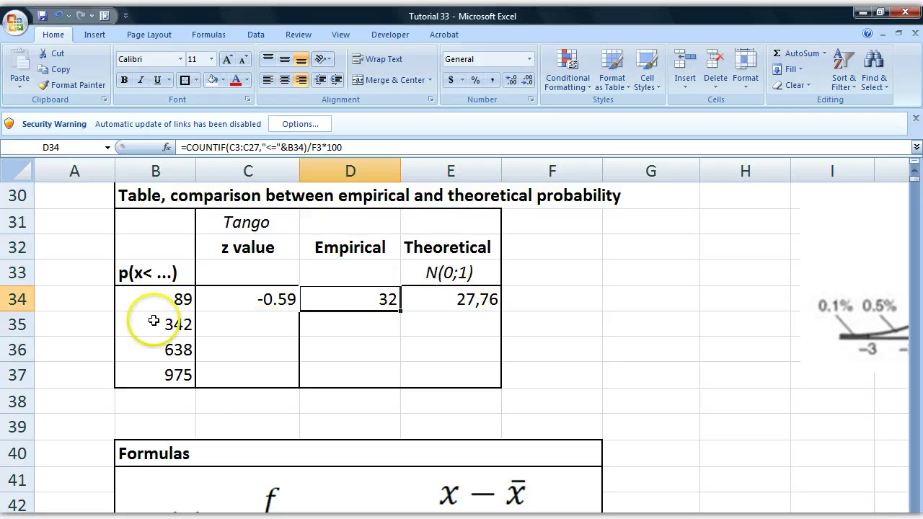
left_click(172, 326)
left_click(171, 350)
left_click(173, 375)
left_click(172, 349)
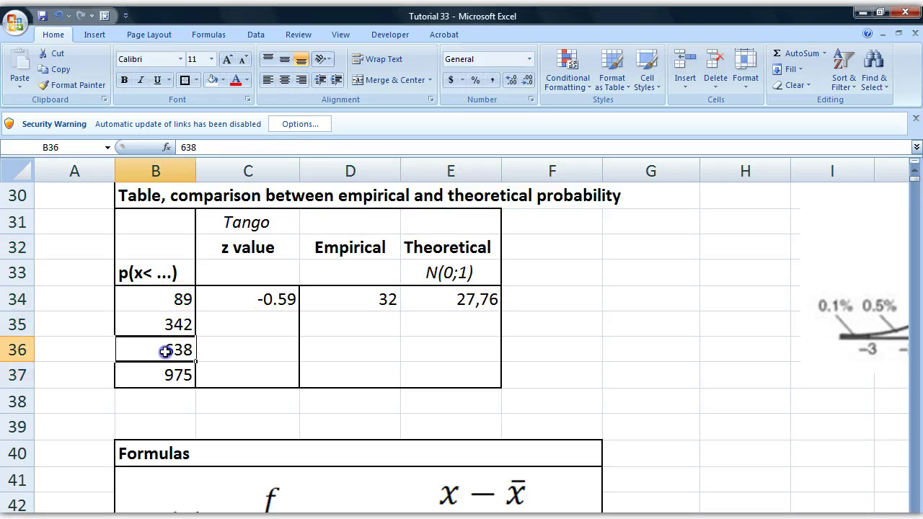
left_click(168, 324)
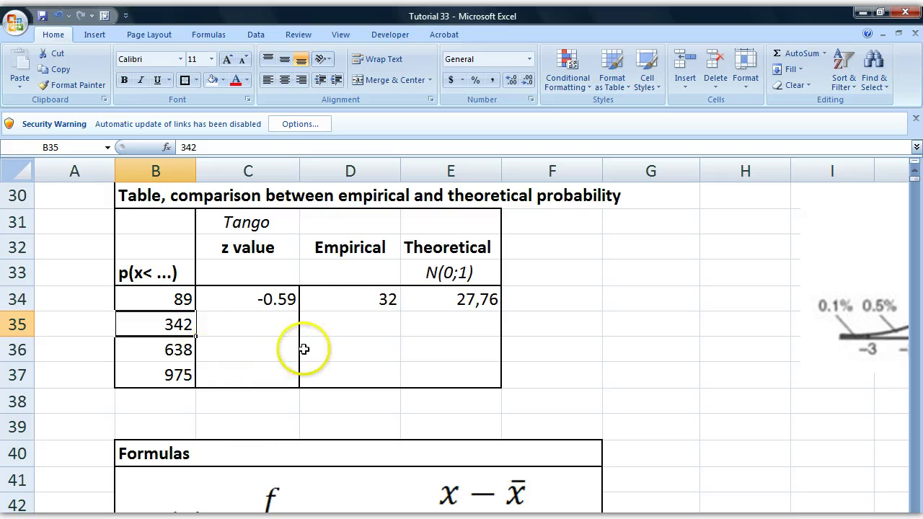
left_click(263, 298)
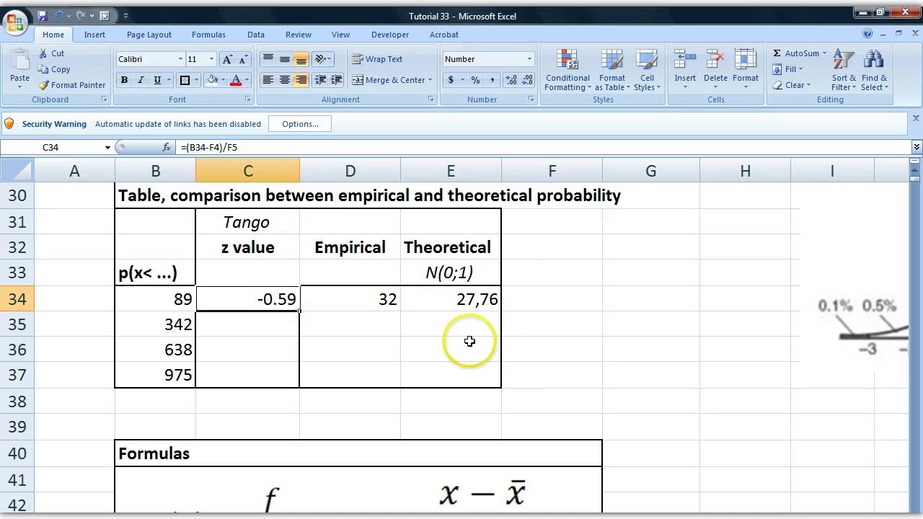
Review the p(x) and z formulas in the Formulas box, and return to the comparison table's title in B30.
scroll(457, 375, "up", 1)
scroll(437, 371, "down", 2)
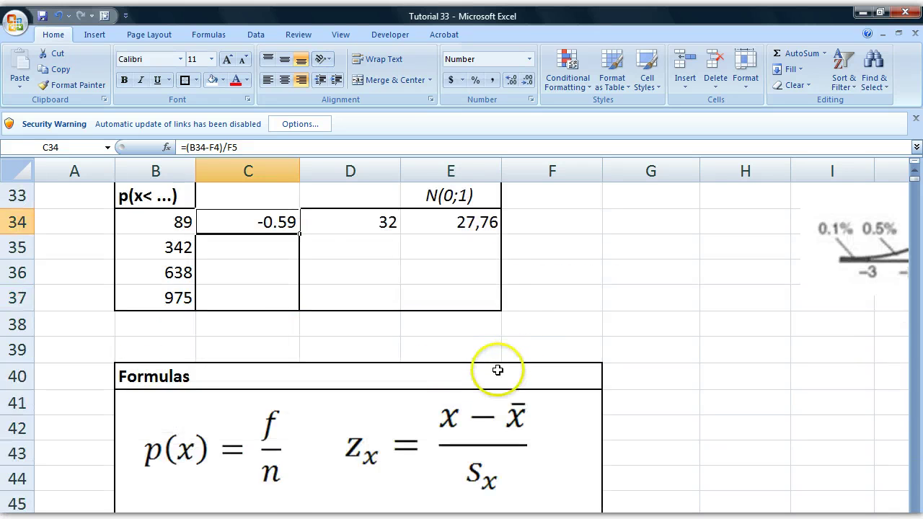
scroll(469, 389, "up", 2)
left_click_drag(472, 453, 119, 233)
left_click(147, 268)
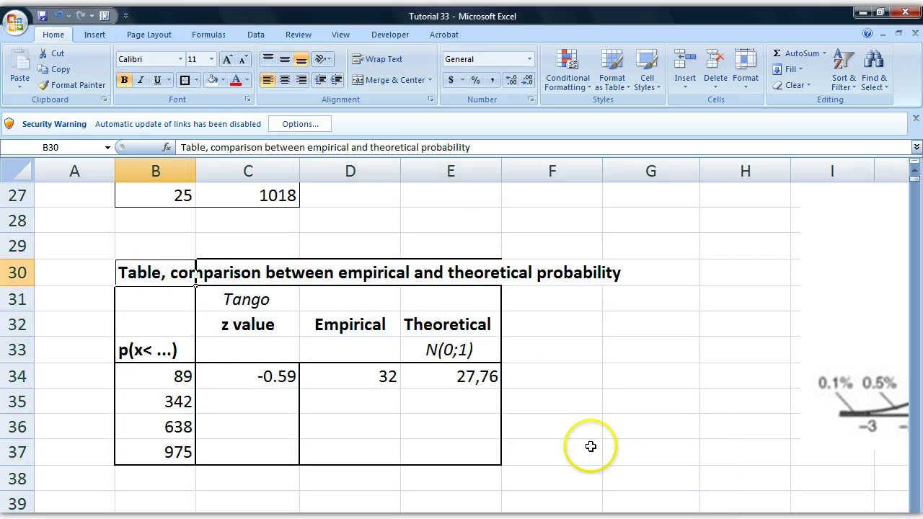